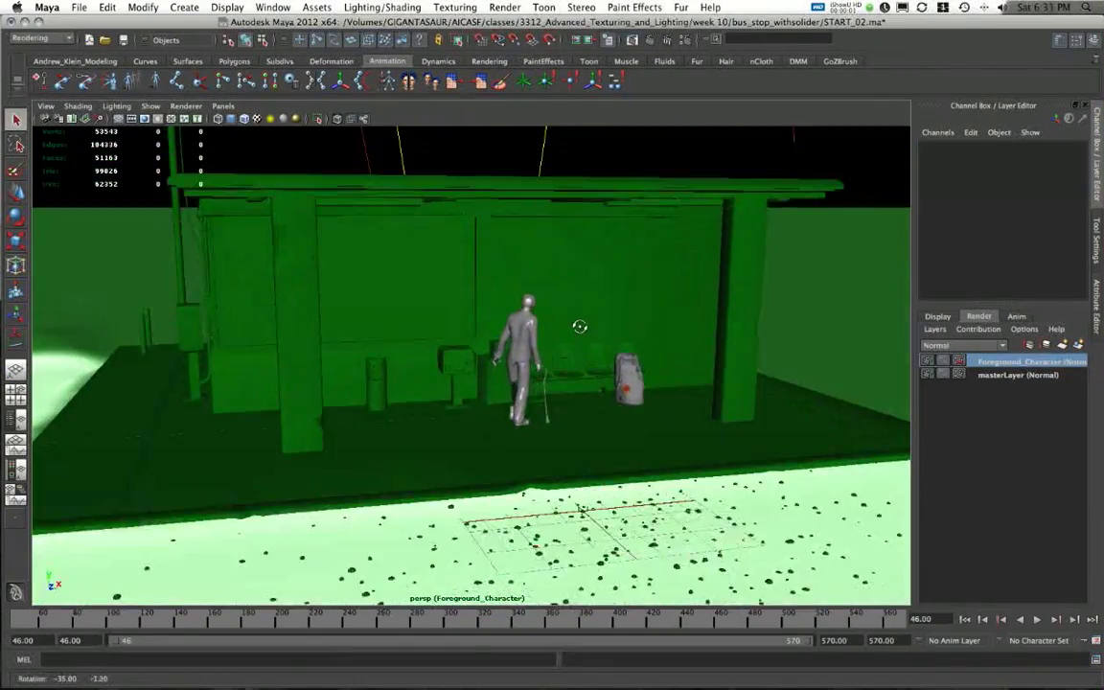
Inspect the character and backpack under the bus stop shelter in the Foreground_Character render layer.
right_click_drag(510, 315, 561, 345, "alt")
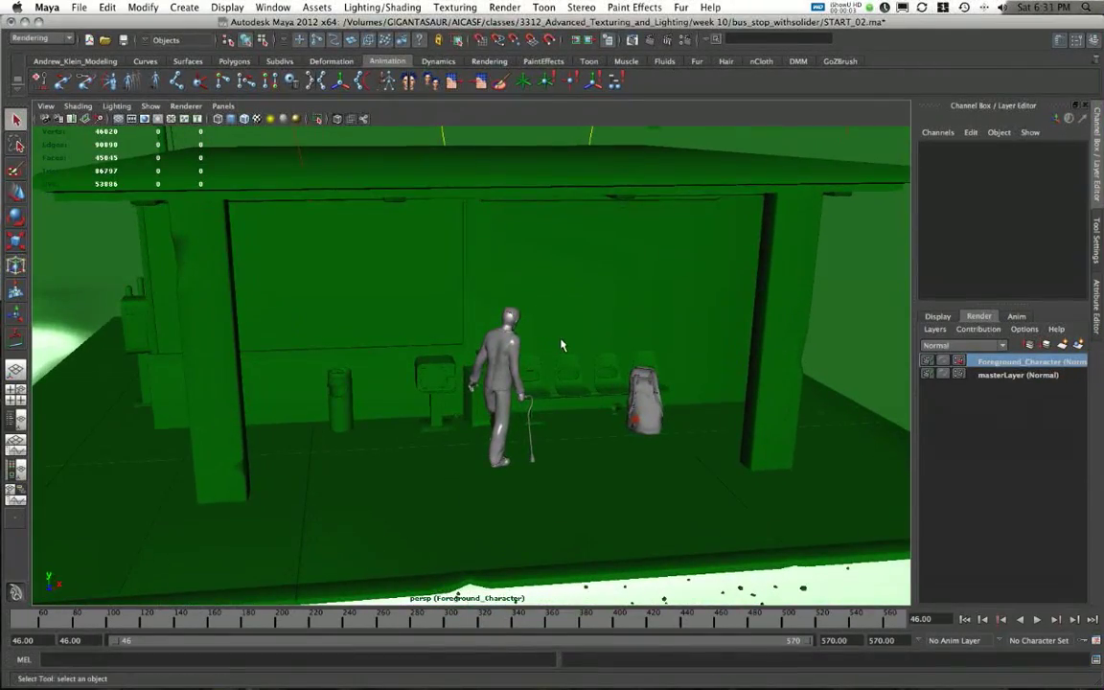
left_click_drag(562, 345, 557, 330, "alt")
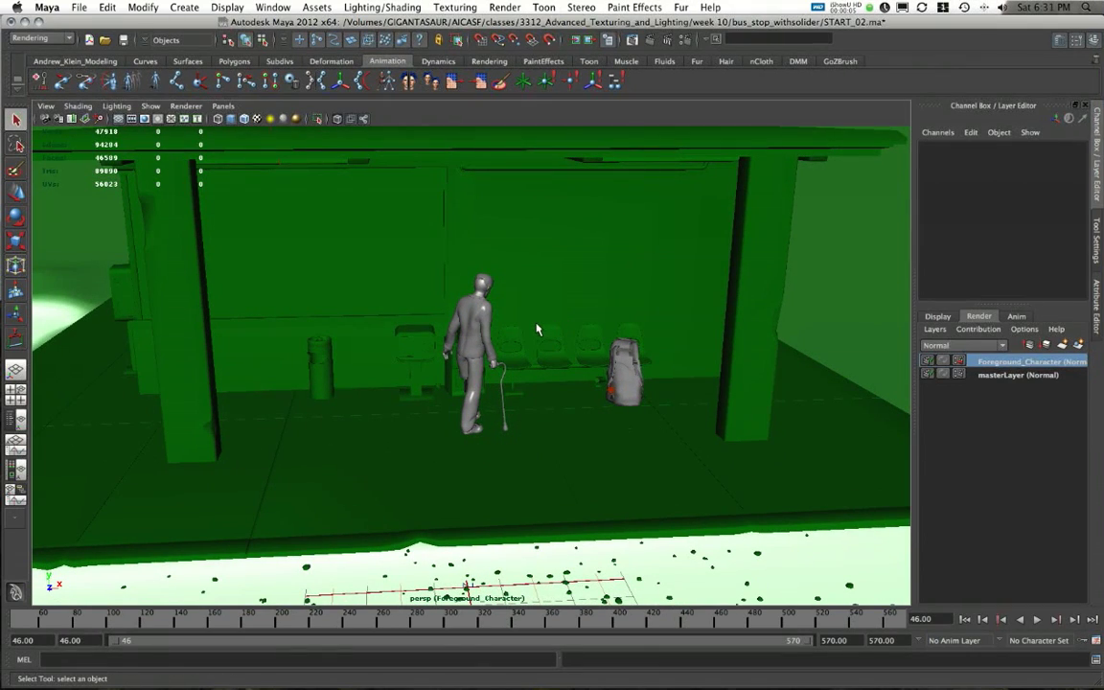
middle_click_drag(529, 327, 530, 346, "alt")
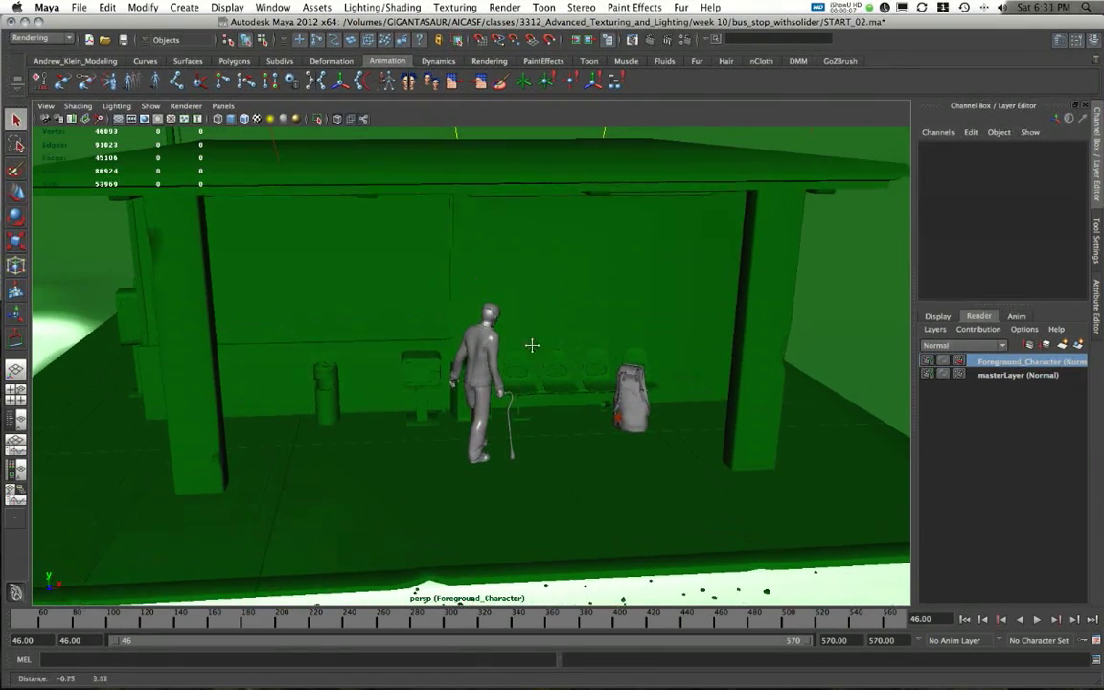
right_click_drag(530, 346, 549, 402, "alt")
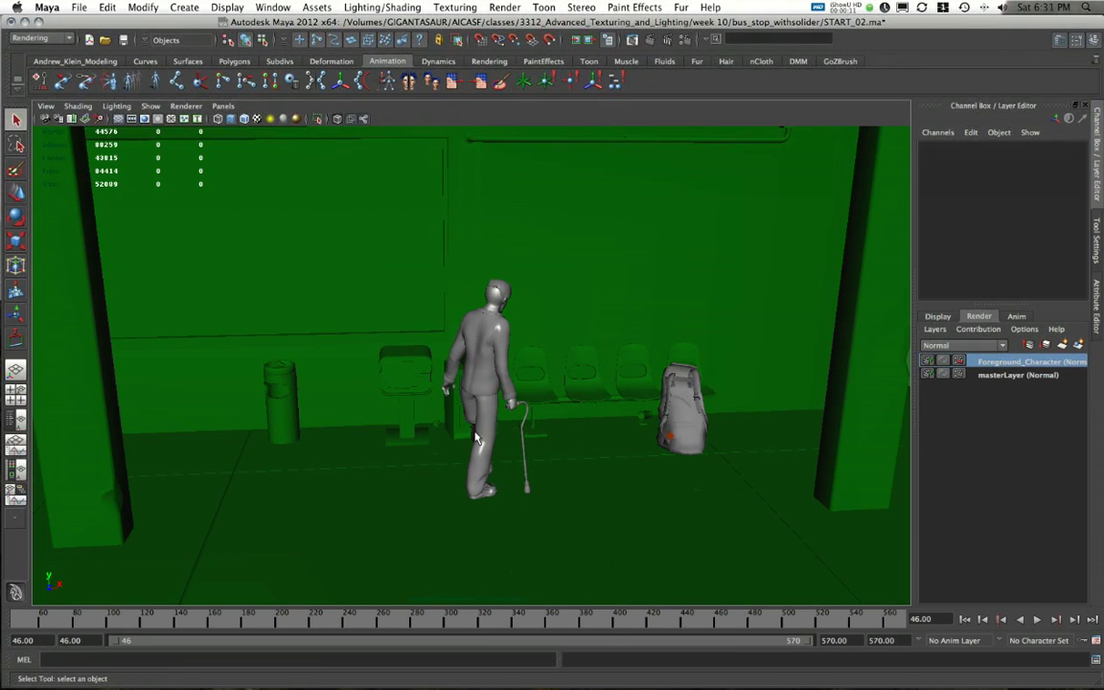
left_click_drag(481, 433, 443, 437, "alt")
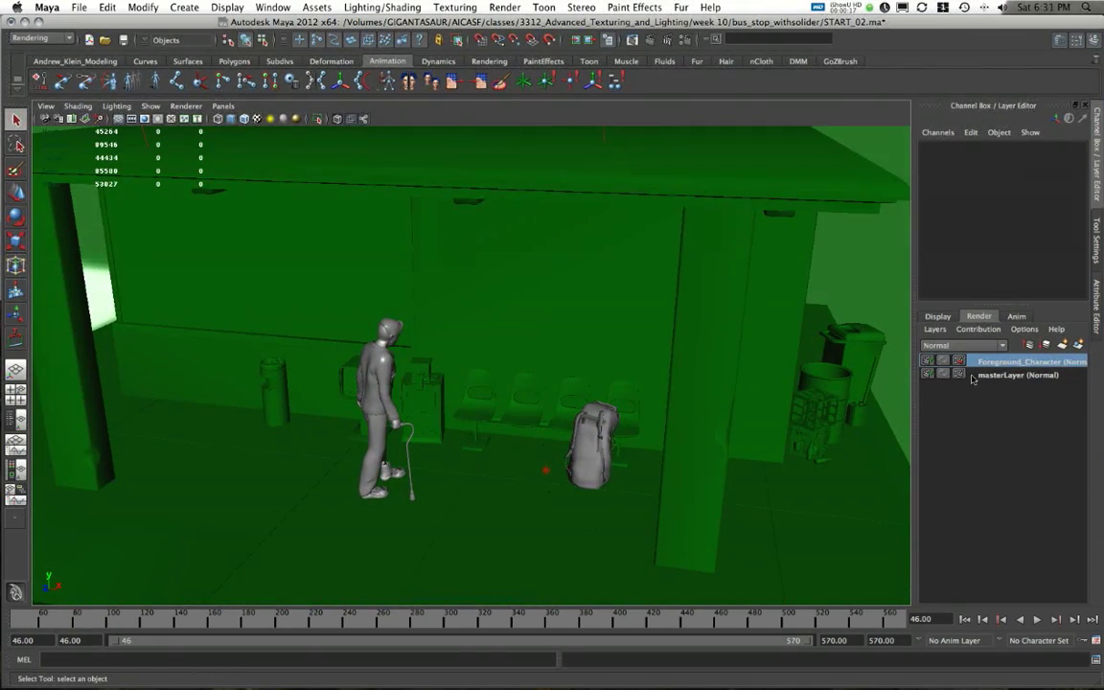
Compare the masterLayer scene with the Foreground_Character layer, examining the character, backpack and shelter.
left_click(1006, 374)
left_click_drag(575, 422, 690, 442, "alt")
right_click_drag(690, 442, 693, 445, "alt")
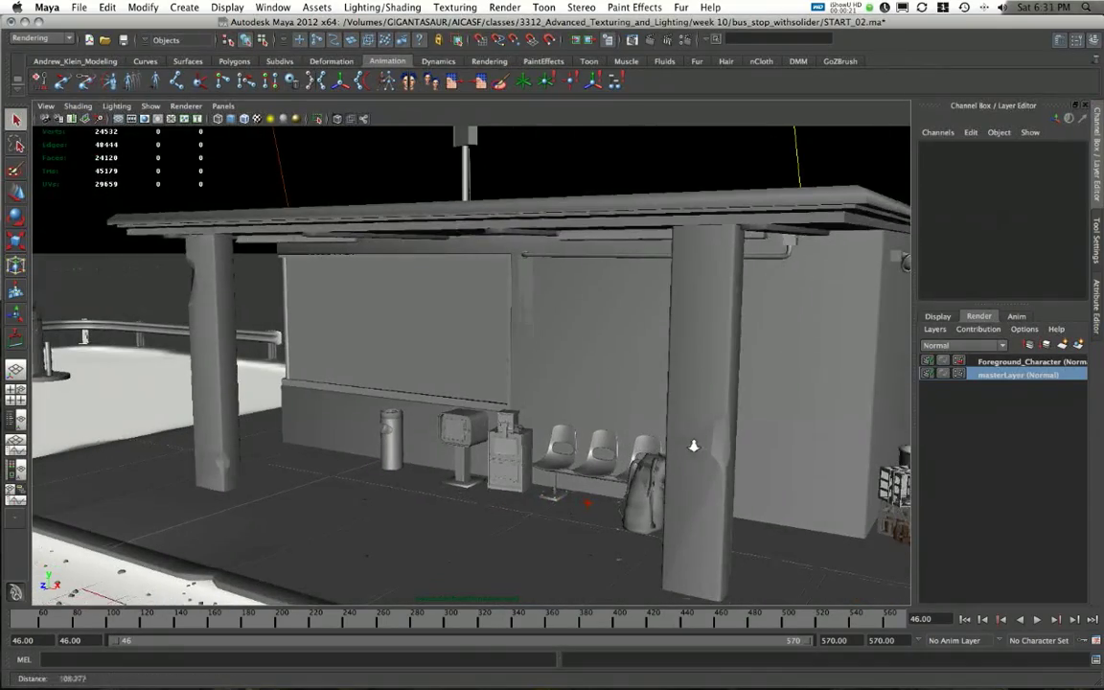
left_click(1016, 363)
left_click_drag(658, 389, 540, 353, "alt")
right_click_drag(540, 353, 587, 419, "alt")
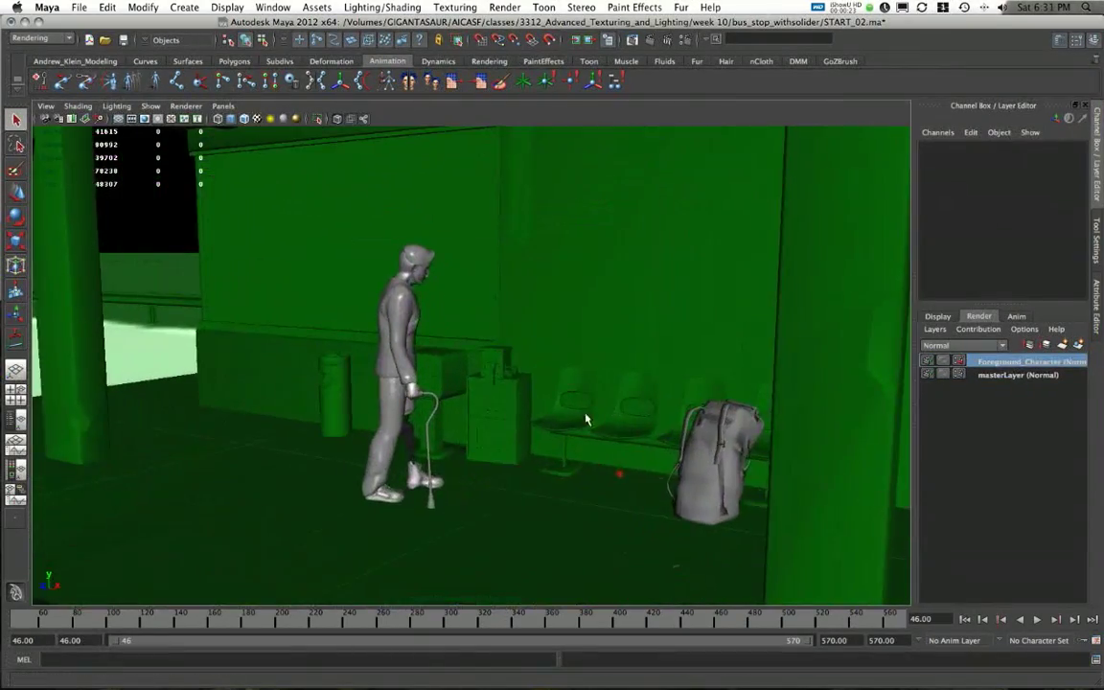
left_click_drag(586, 419, 609, 414, "alt")
scroll(591, 393, "down", 2)
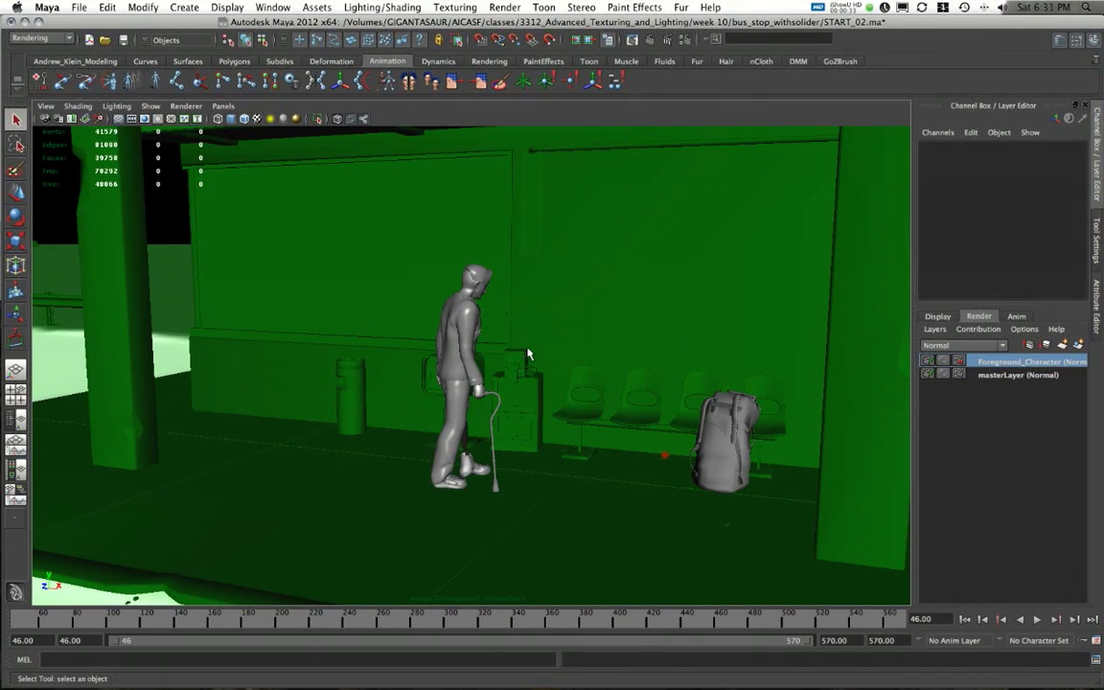
left_click_drag(528, 355, 493, 391, "alt")
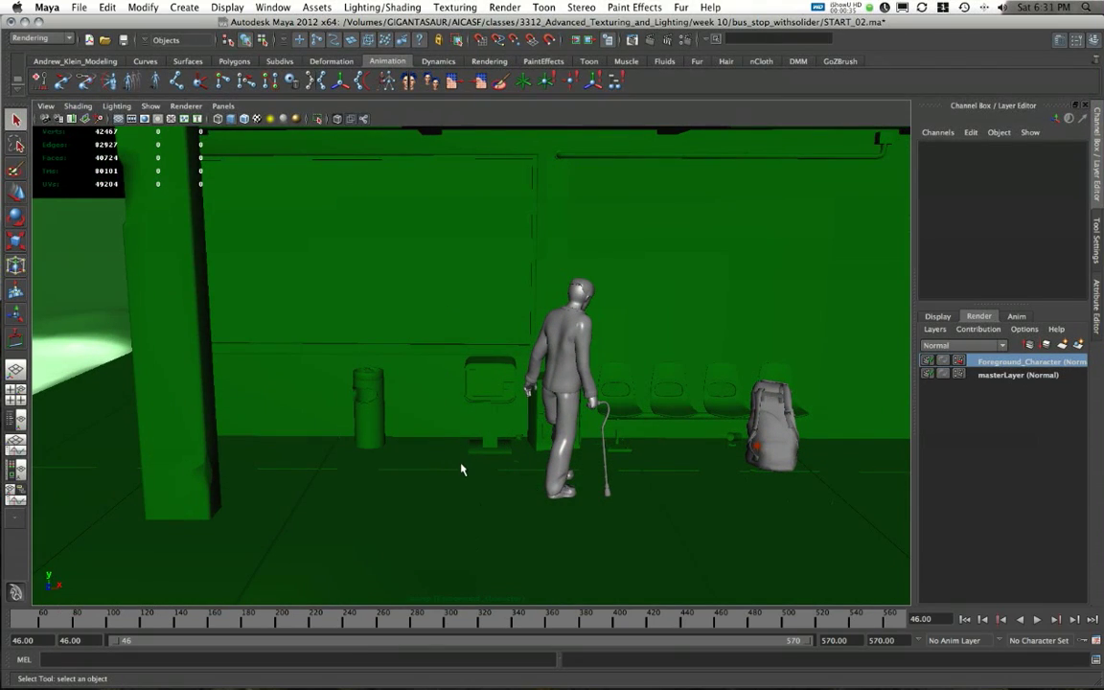
left_click_drag(551, 469, 503, 443, "alt")
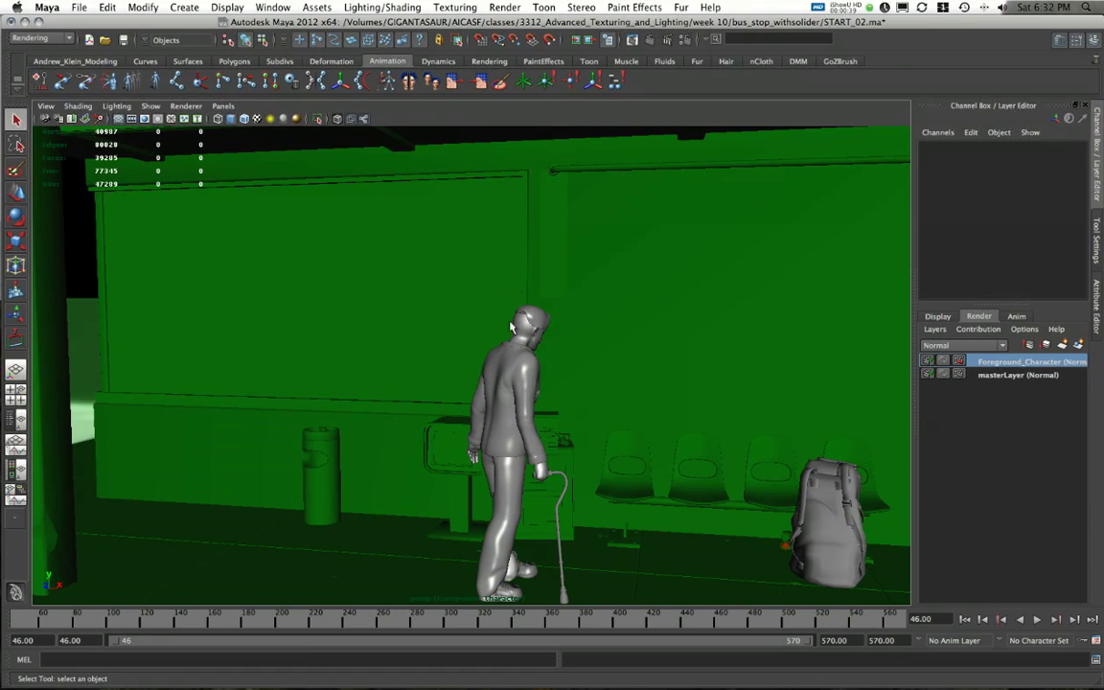
left_click_drag(511, 327, 485, 396, "alt")
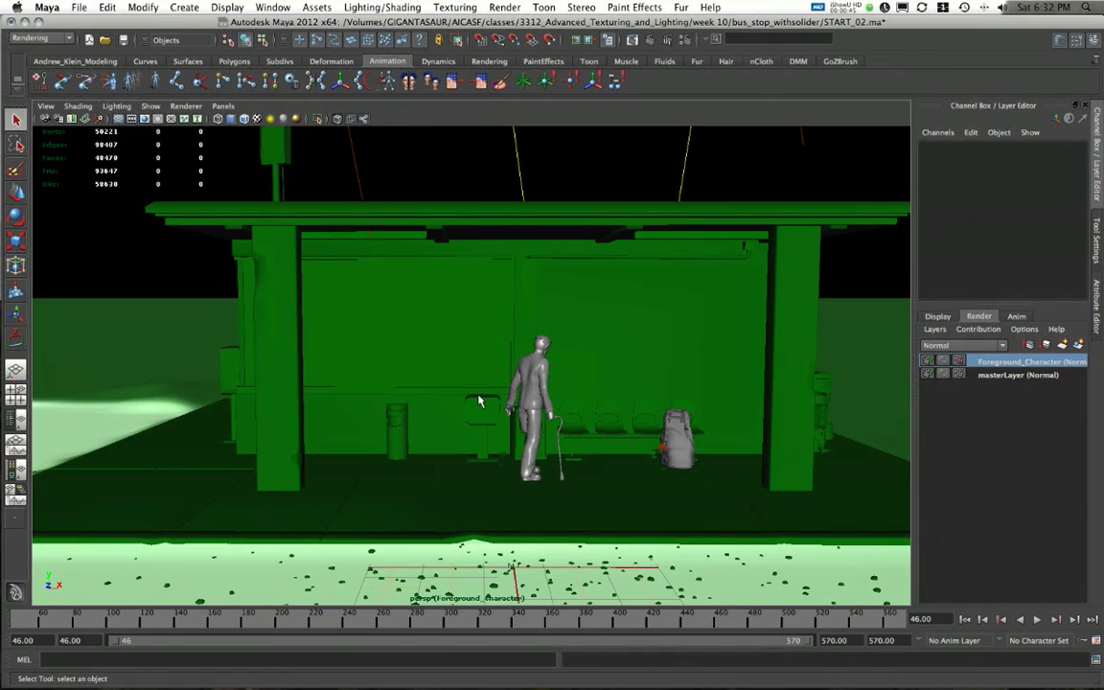
Examine the full extent of the environment surrounding the bus stop, including its dome and ground.
right_click_drag(479, 396, 233, 369, "alt")
left_click_drag(232, 369, 614, 394, "alt")
right_click_drag(621, 385, 459, 349, "alt")
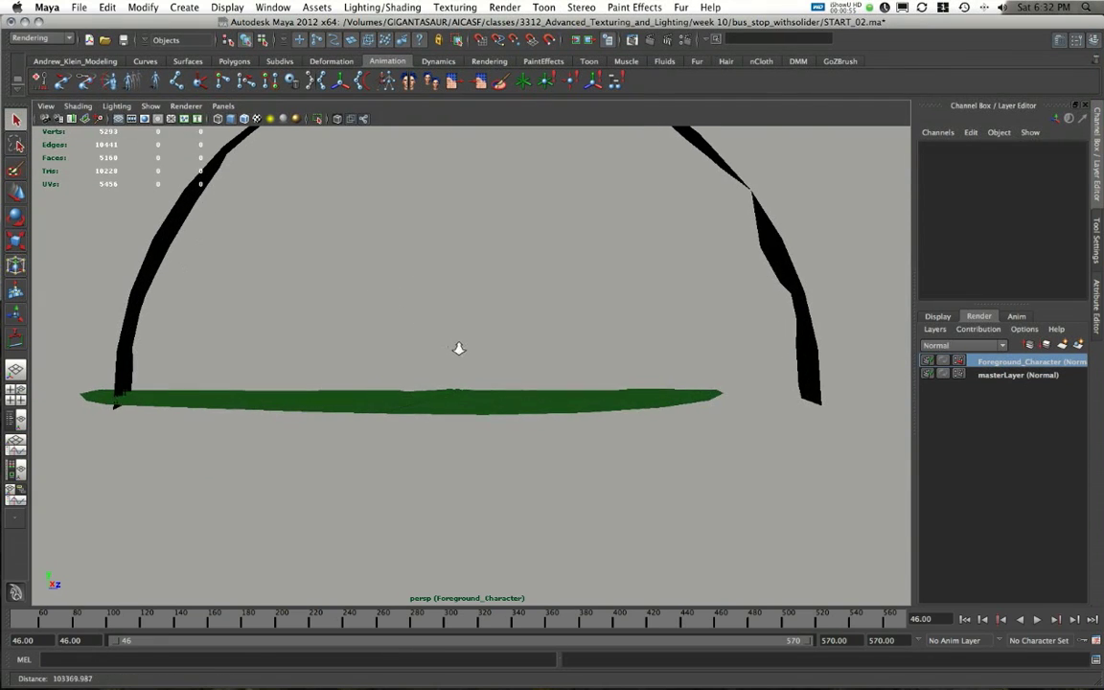
middle_click_drag(153, 179, 164, 222, "alt")
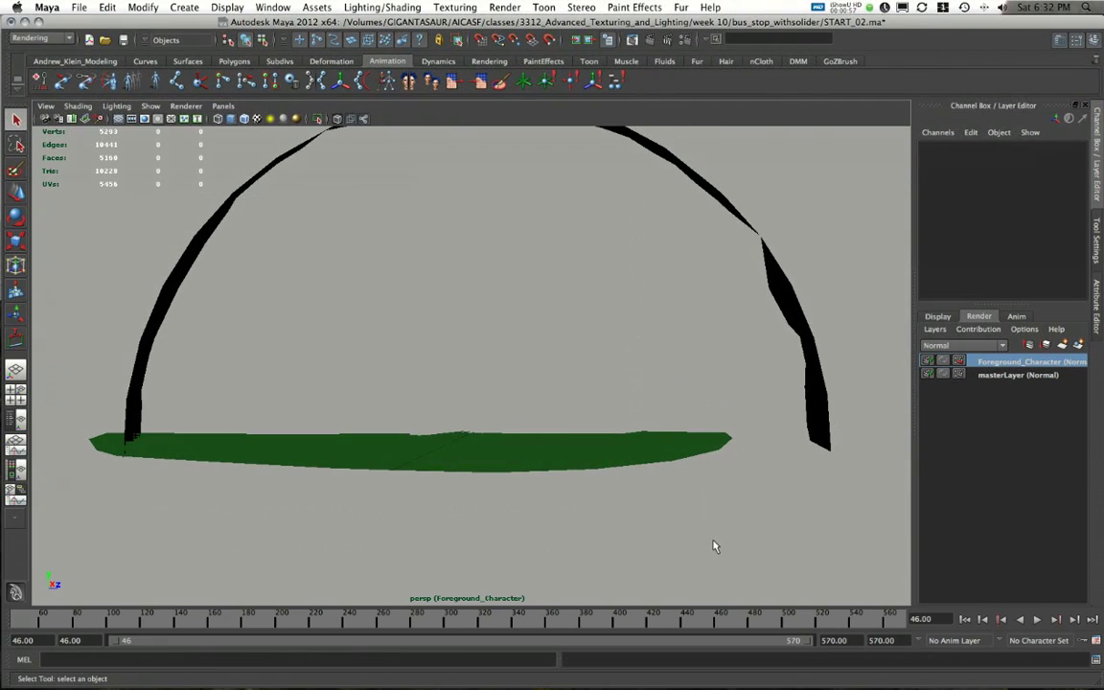
right_click_drag(320, 385, 737, 514, "alt")
middle_click_drag(418, 370, 392, 345, "alt")
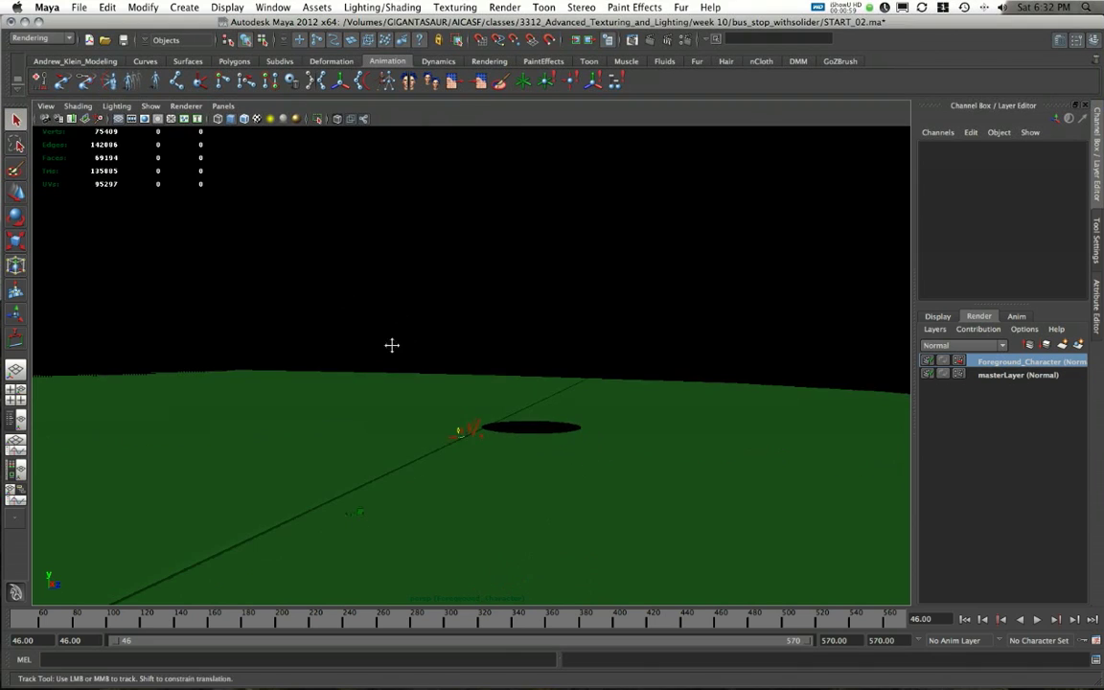
right_click_drag(392, 345, 509, 483, "alt")
left_click_drag(509, 483, 574, 507, "alt")
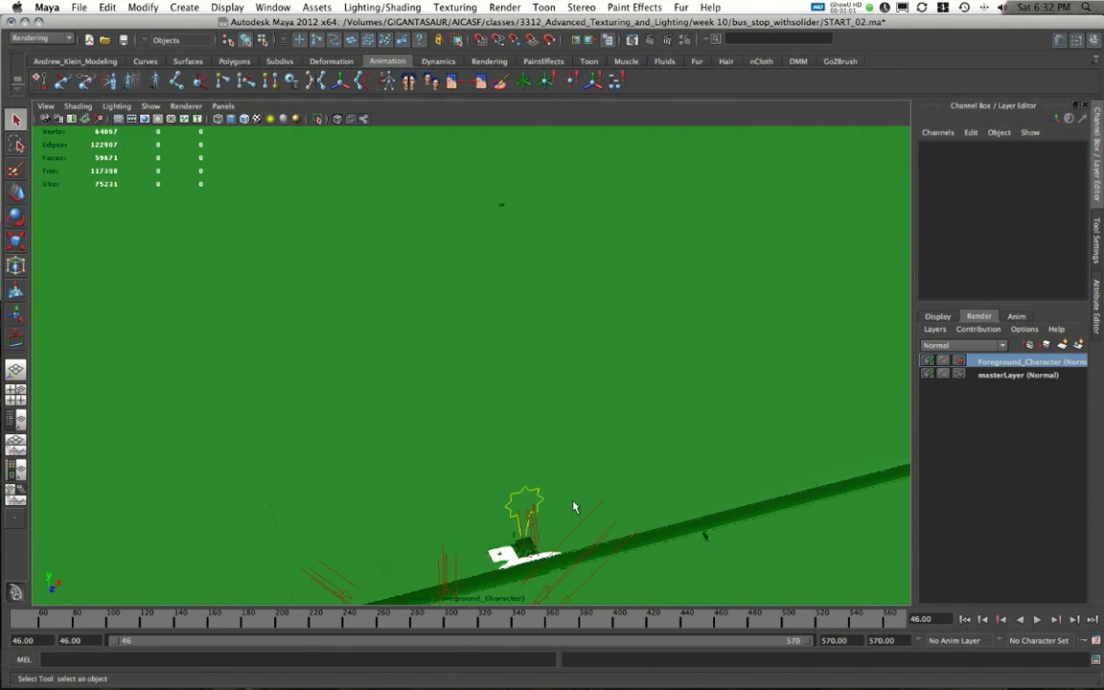
Select the objects around the distant bus stop and frame them to get back to a view of the shelter.
left_click_drag(496, 527, 618, 596)
key("f")
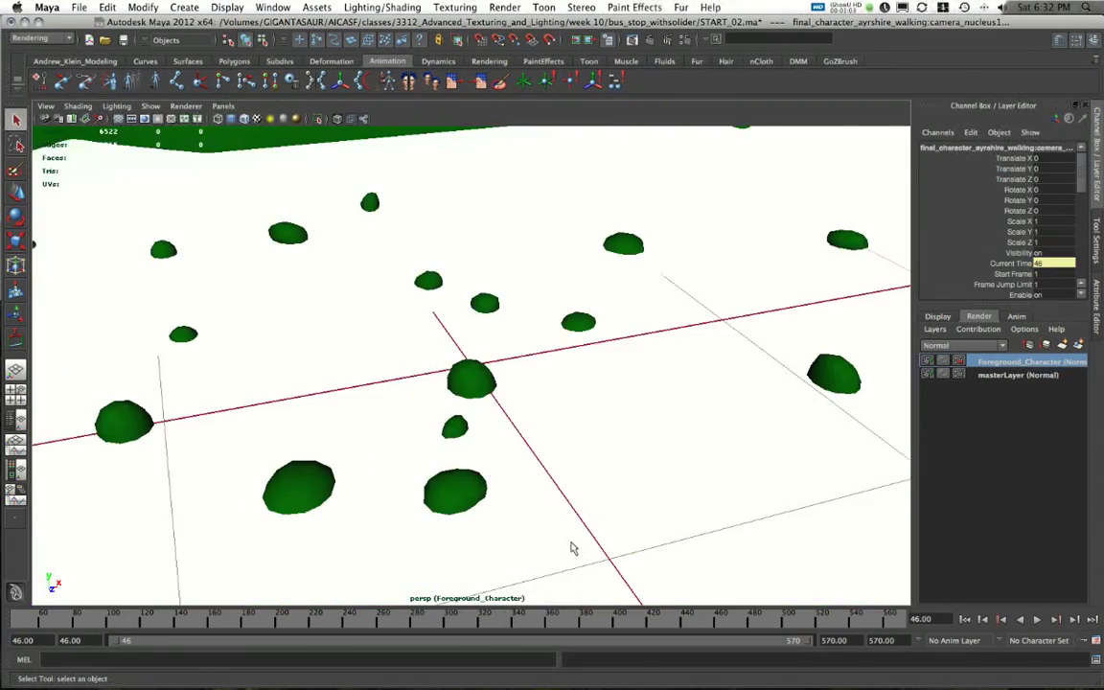
left_click_drag(572, 546, 583, 402, "alt")
right_click_drag(583, 403, 288, 271, "alt")
middle_click_drag(492, 311, 501, 375, "alt")
left_click_drag(508, 369, 616, 318, "alt")
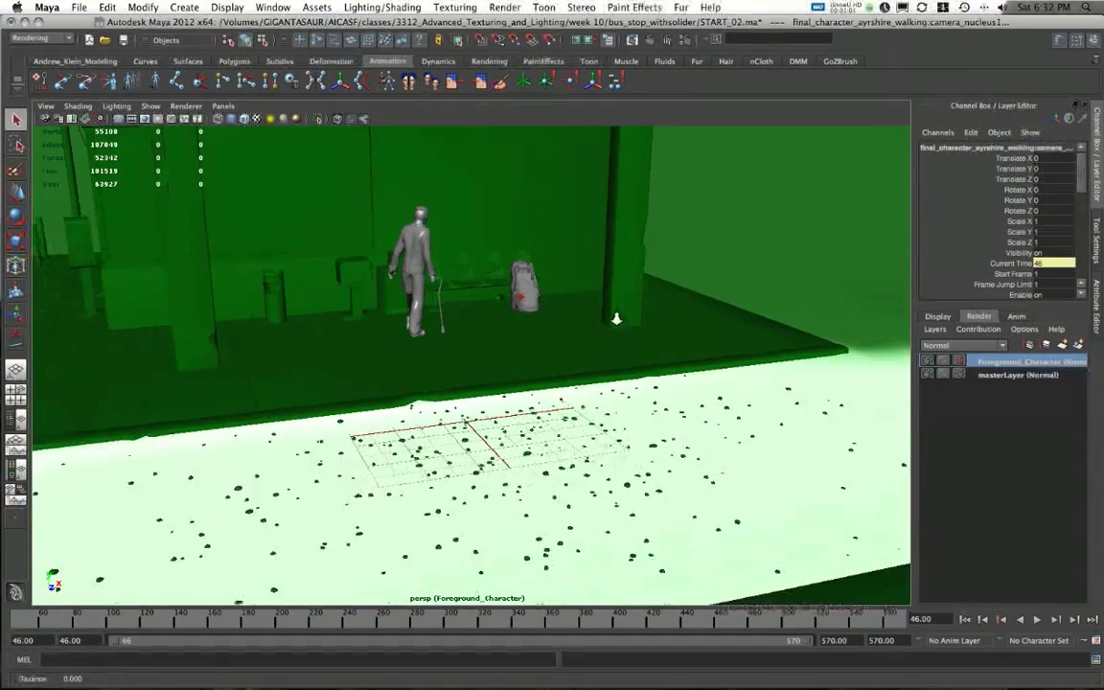
middle_click_drag(616, 319, 638, 385, "alt")
left_click_drag(638, 386, 661, 372, "alt")
In the Hypergraph hierarchy, select the busstop_geo and lighting groups plus the adjacent final_character and duffle bag groups.
left_click(75, 61)
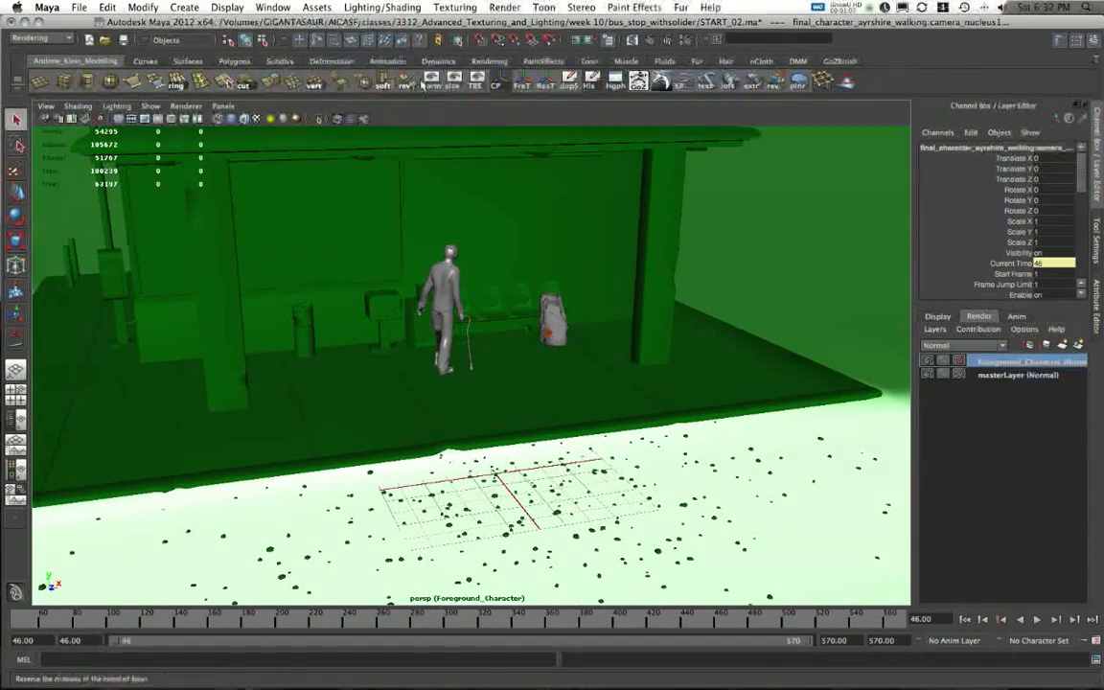
left_click(613, 84)
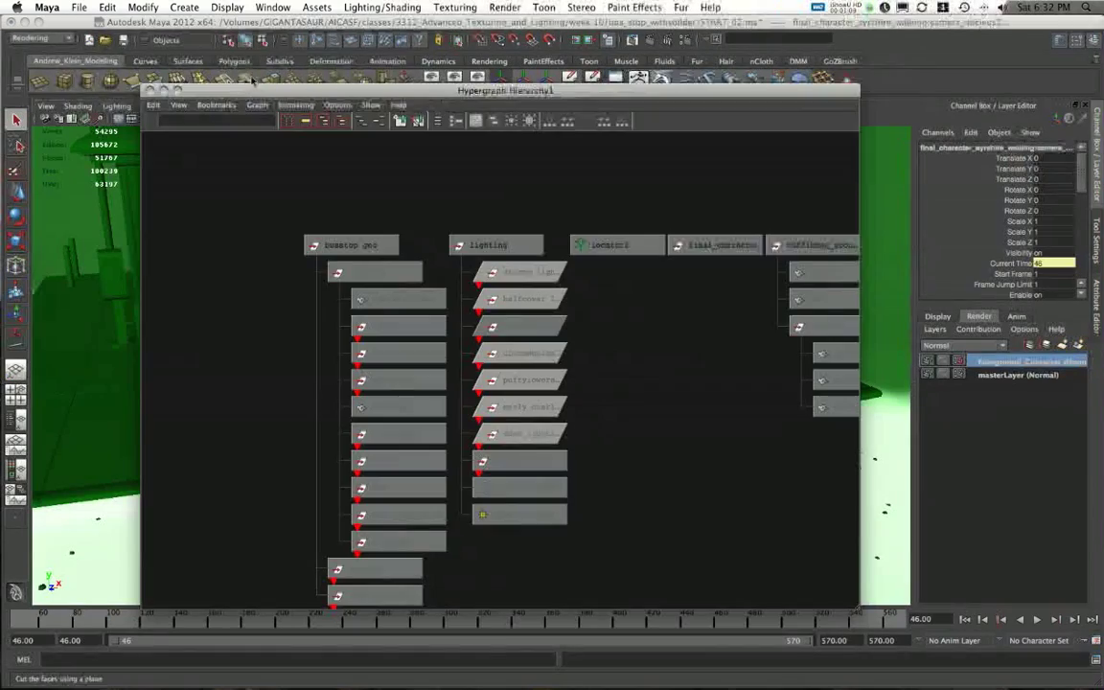
left_click_drag(297, 90, 247, 77)
left_click(299, 231)
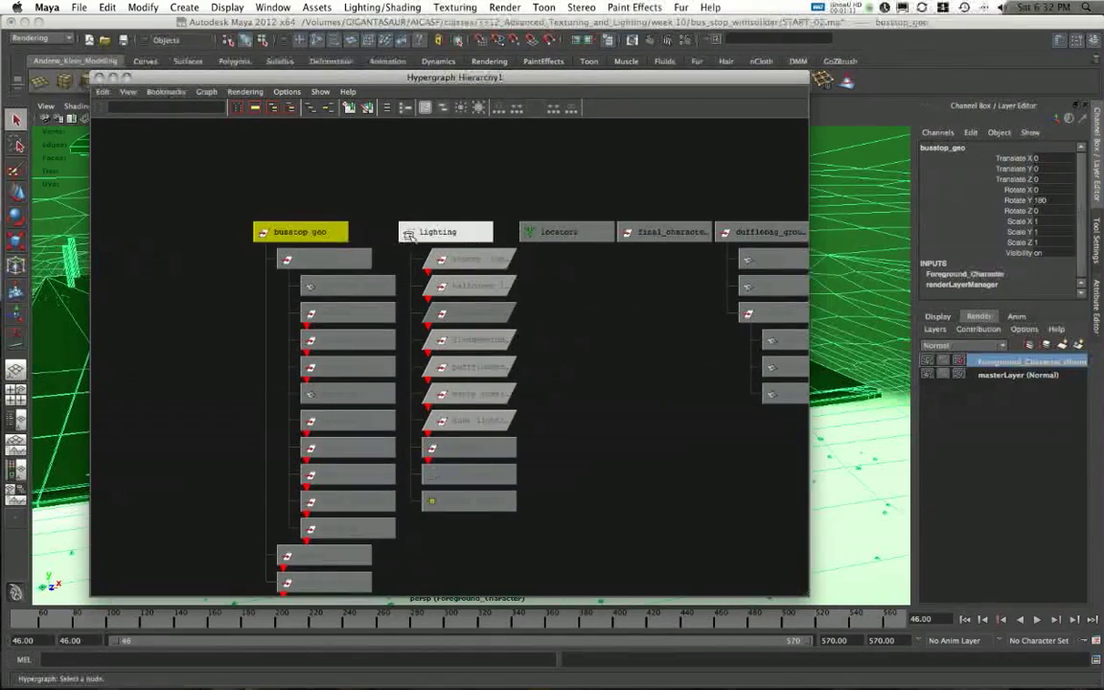
left_click(442, 232, "shift")
middle_click_drag(668, 276, 392, 298, "alt")
left_click_drag(383, 226, 509, 258, "shift")
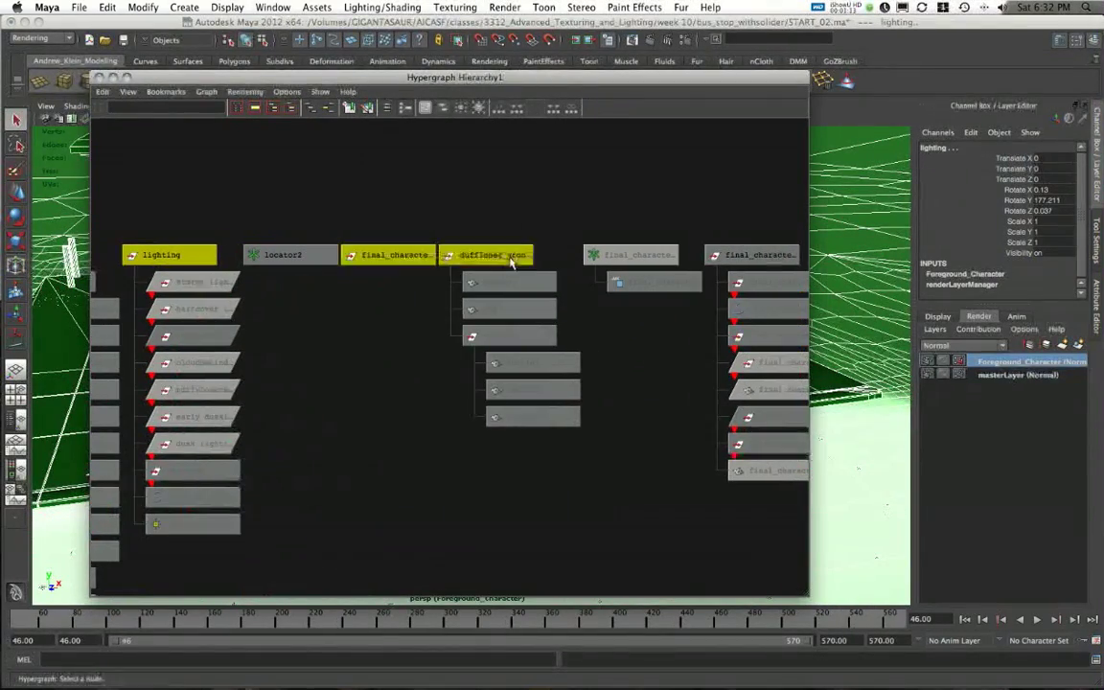
Add the remaining final_character group, RED_DOTS and the crane camera group to the selection.
middle_click_drag(558, 272, 357, 278, "alt")
left_click(595, 260, "shift")
middle_click_drag(677, 229, 309, 215, "alt")
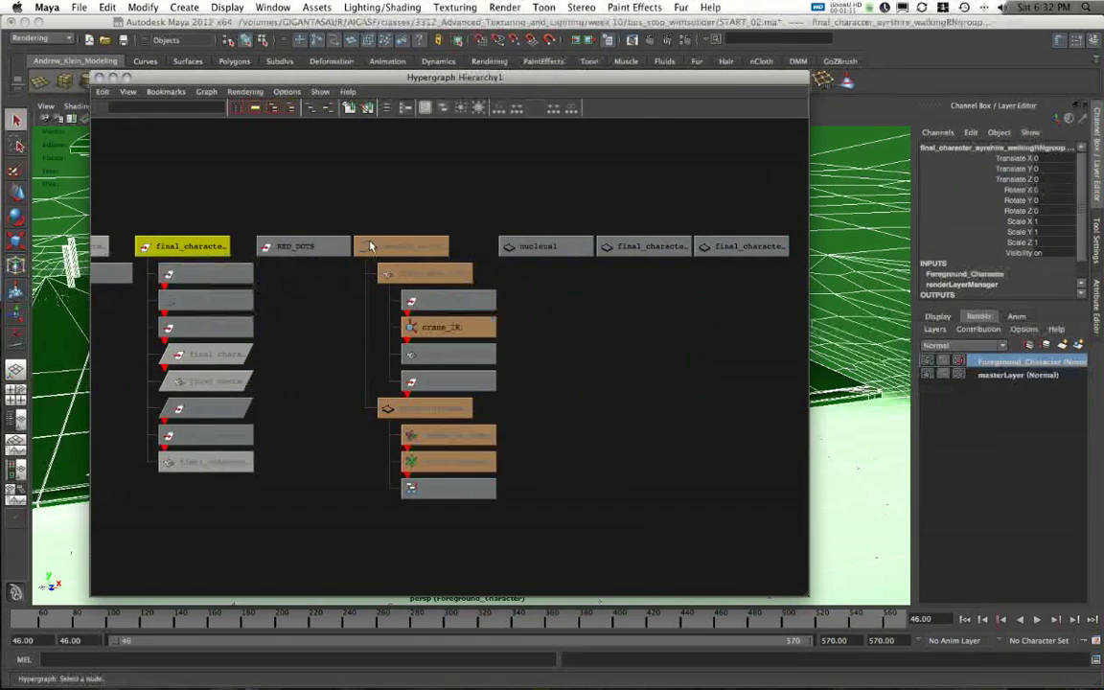
left_click(321, 248, "shift")
left_click(425, 252, "shift")
right_click_drag(648, 234, 566, 223, "alt")
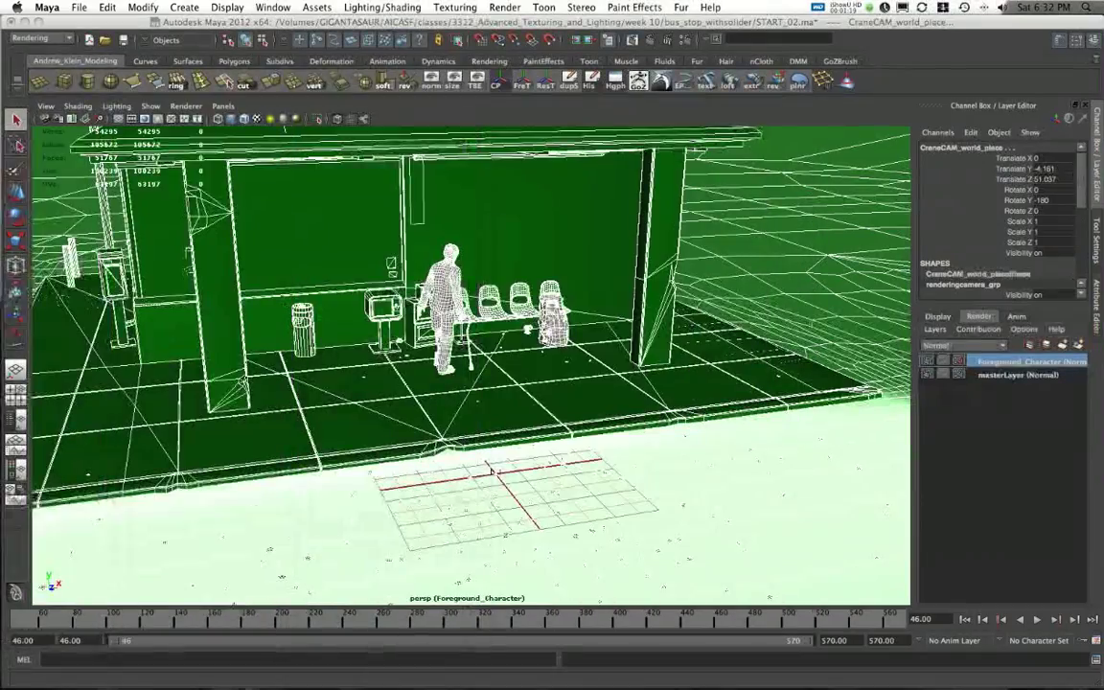
Create a new render layer from the selected scene groups.
left_click_drag(491, 469, 522, 365, "alt")
right_click_drag(394, 328, 460, 412, "alt")
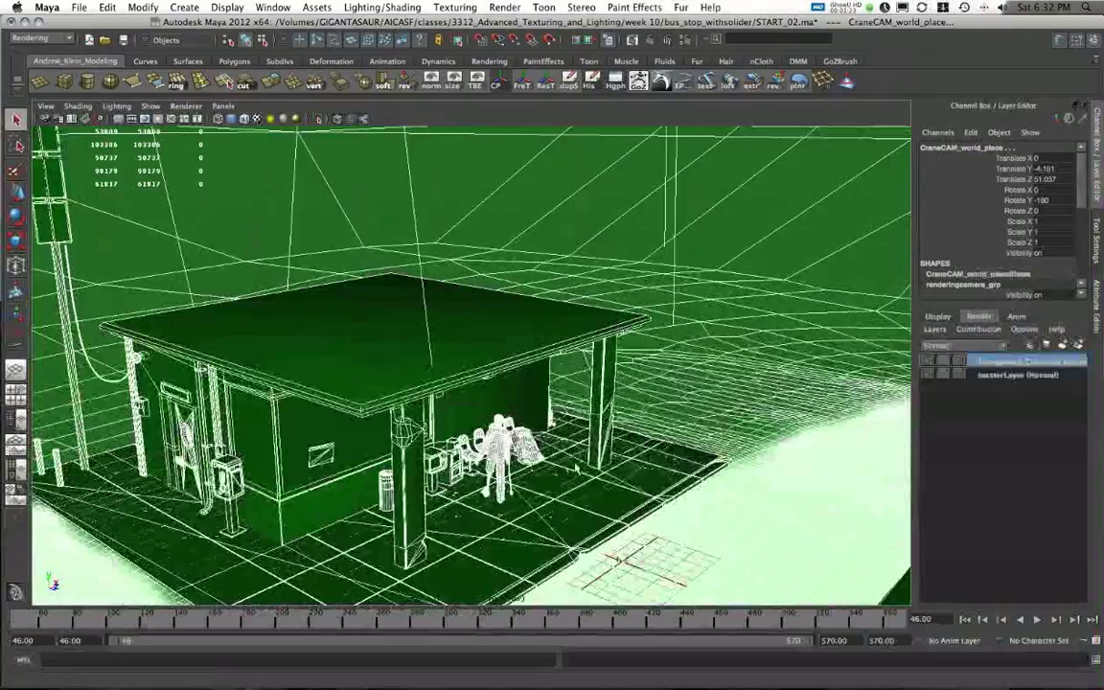
middle_click_drag(385, 433, 399, 321, "alt")
right_click_drag(398, 321, 479, 369, "alt")
left_click_drag(479, 369, 460, 379, "alt")
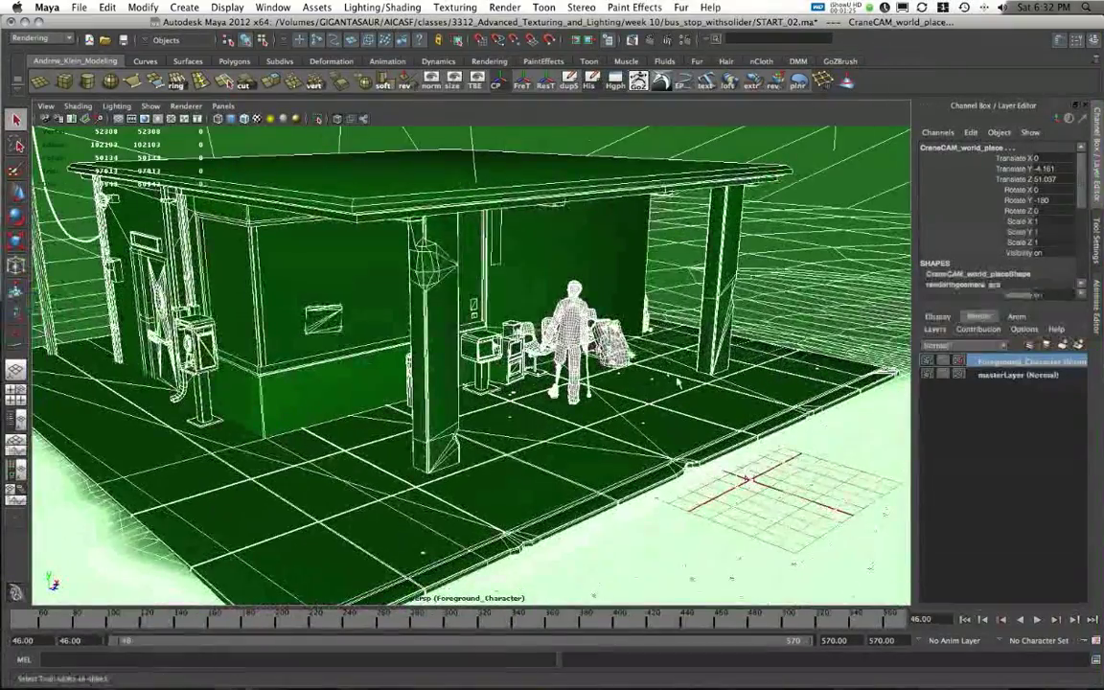
right_click(1003, 364)
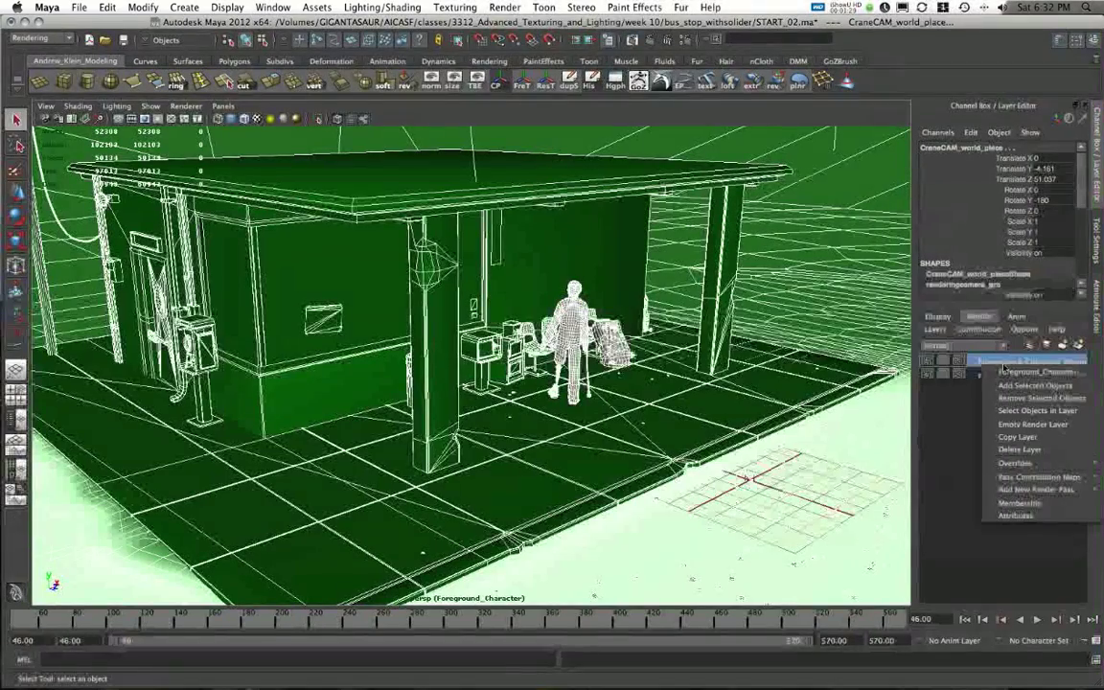
left_click(1077, 346)
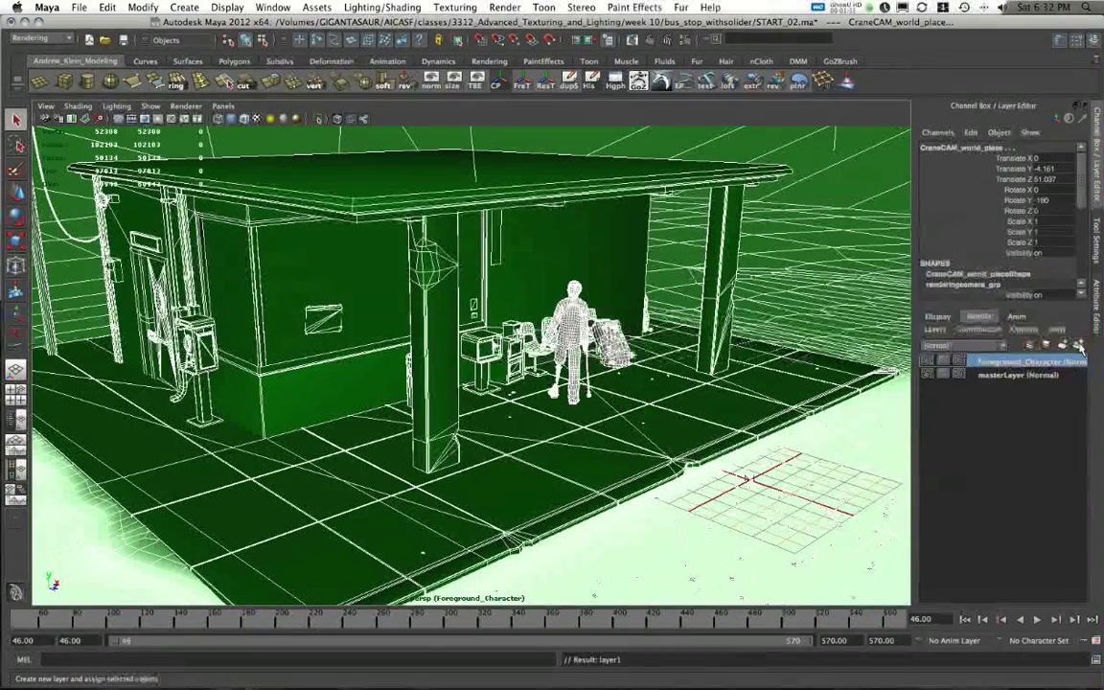
left_click(1080, 346)
Make the newly created render layer, layer1, the active one.
left_click_drag(834, 512, 671, 508, "alt")
middle_click_drag(670, 508, 412, 446, "alt")
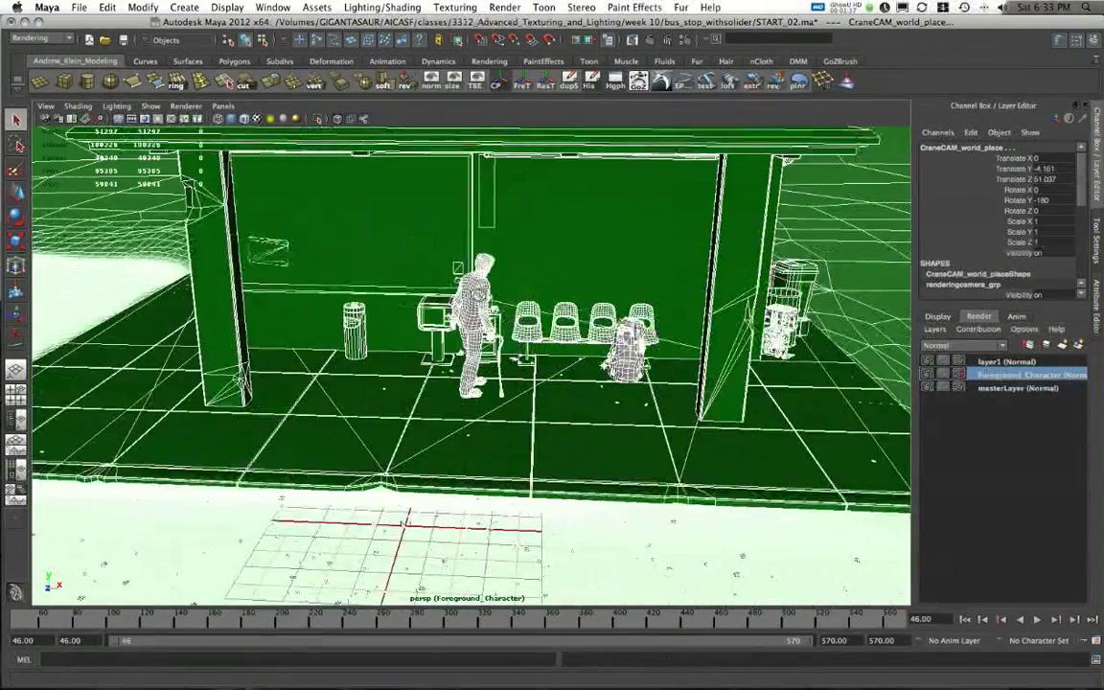
left_click_drag(412, 445, 450, 450, "alt")
left_click(1011, 363)
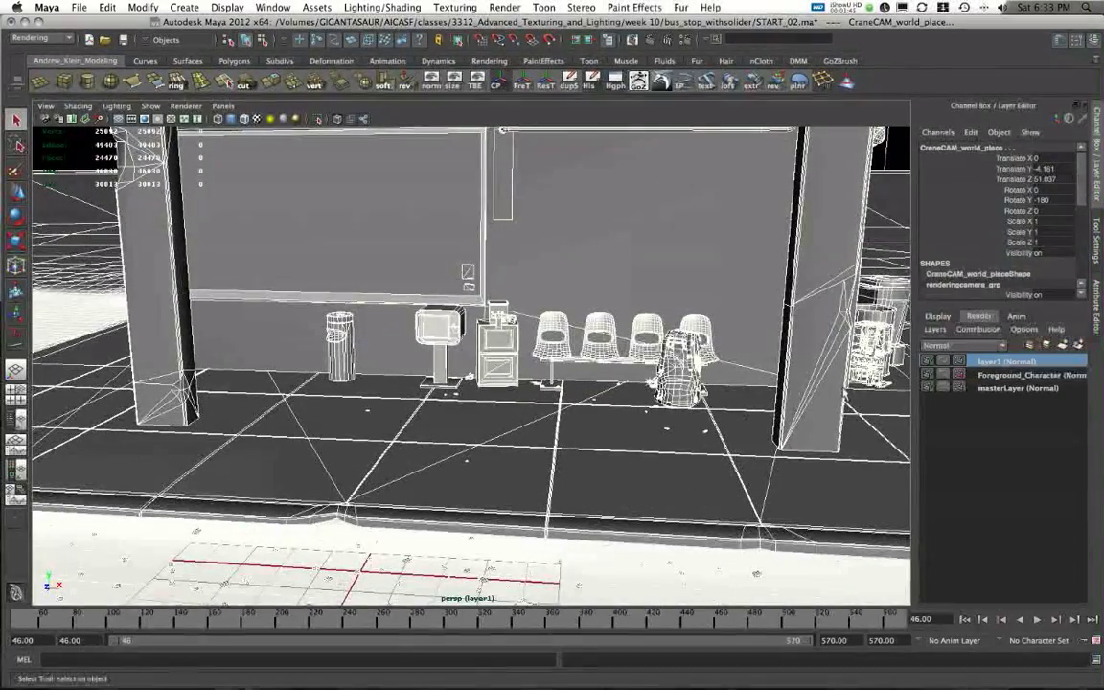
Open the Render Settings and compare the frame ranges of layer1, Foreground_Character and masterLayer, ending on layer1.
left_click(685, 41)
left_click_drag(633, 88, 630, 83)
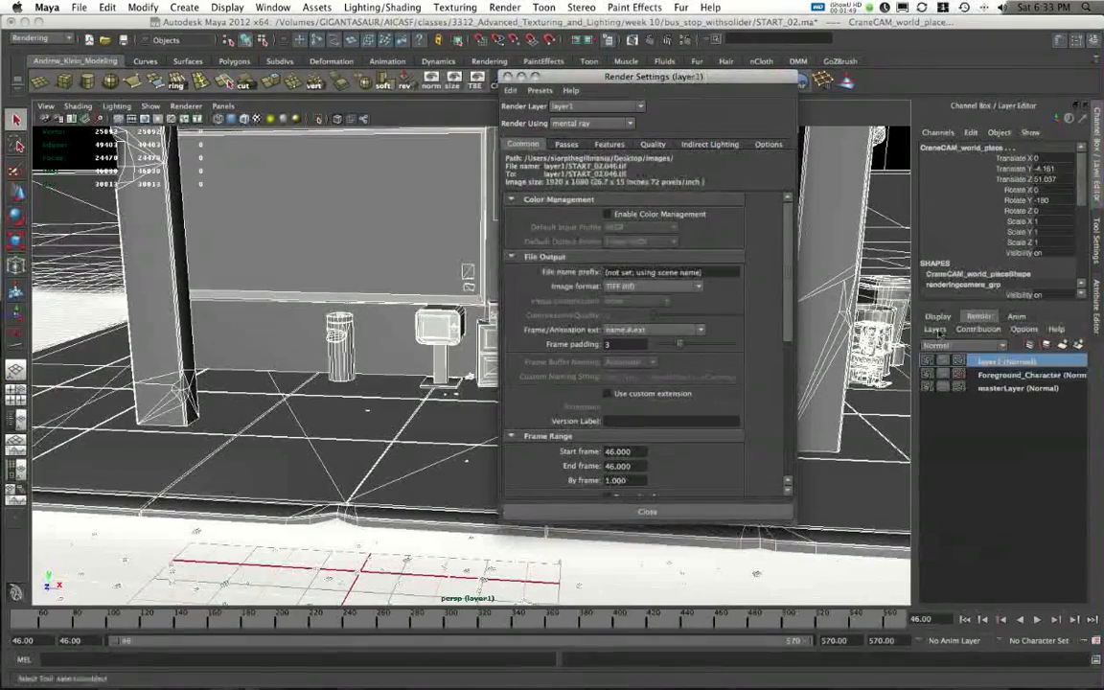
left_click(1002, 376)
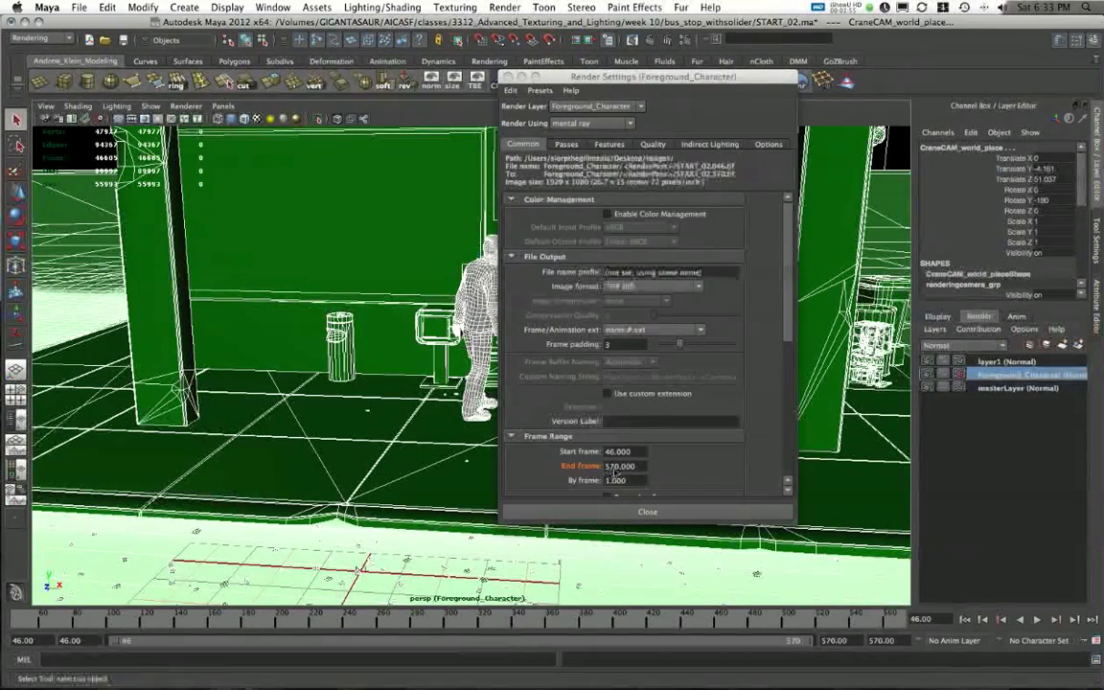
left_click(1030, 389)
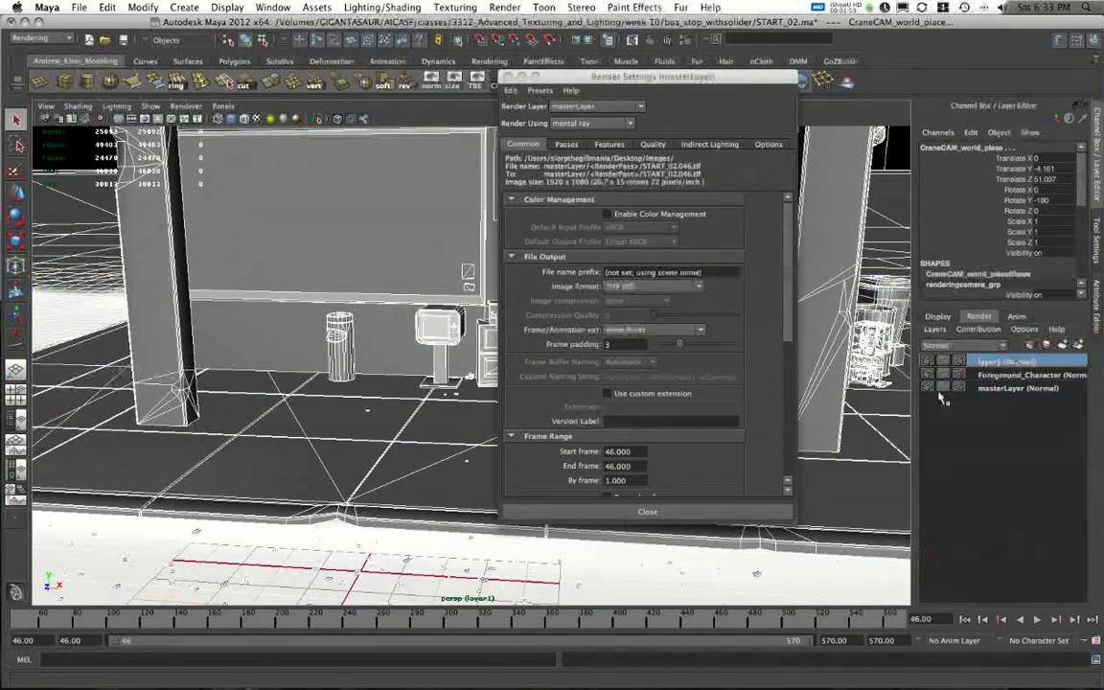
left_click(1006, 362)
Try an end frame of 570 for layer1 and restore it to 46.
left_click(610, 466)
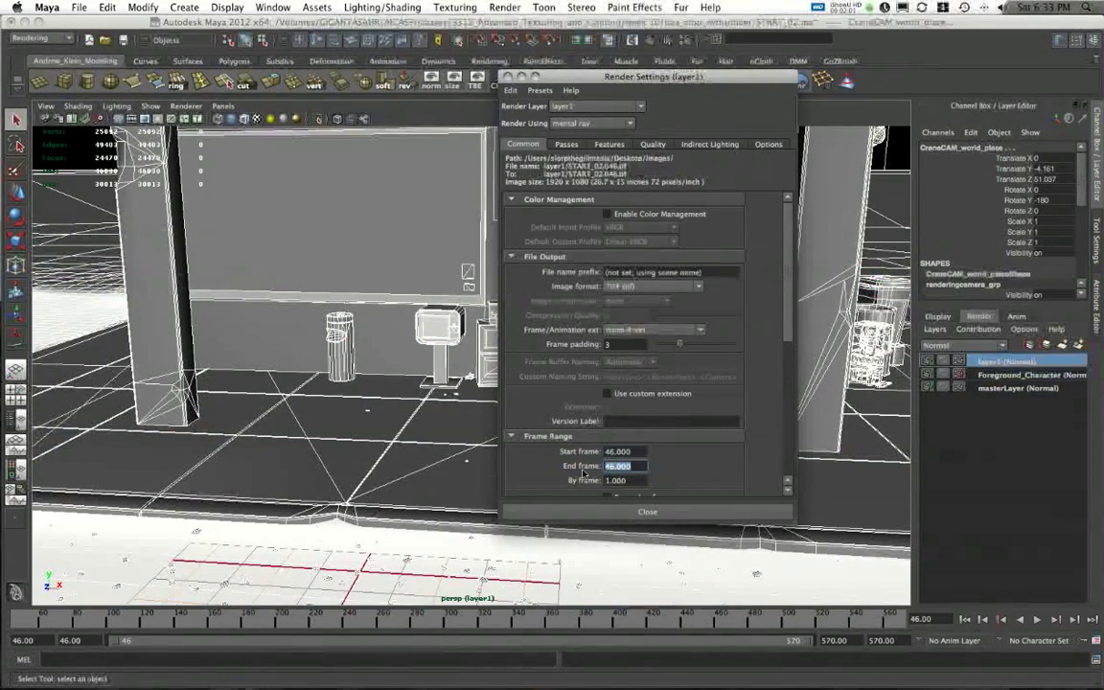
type("570")
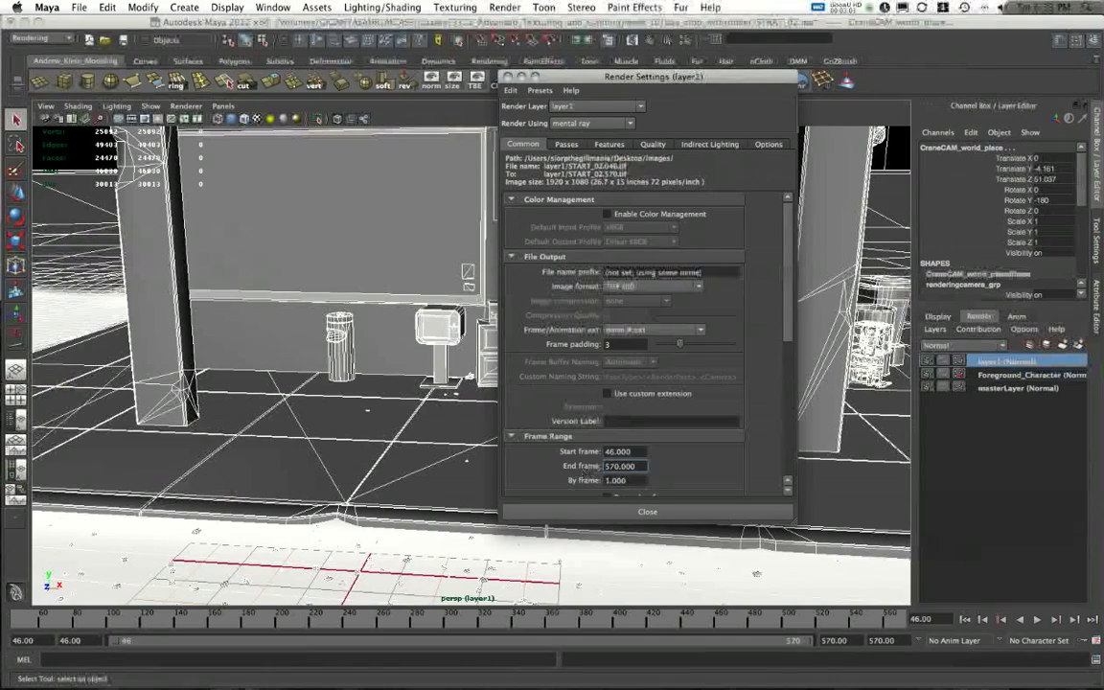
left_click_drag(638, 466, 578, 470)
type("46")
Create a layer override on the end frame for layer1 and set it to 570.
right_click(579, 467)
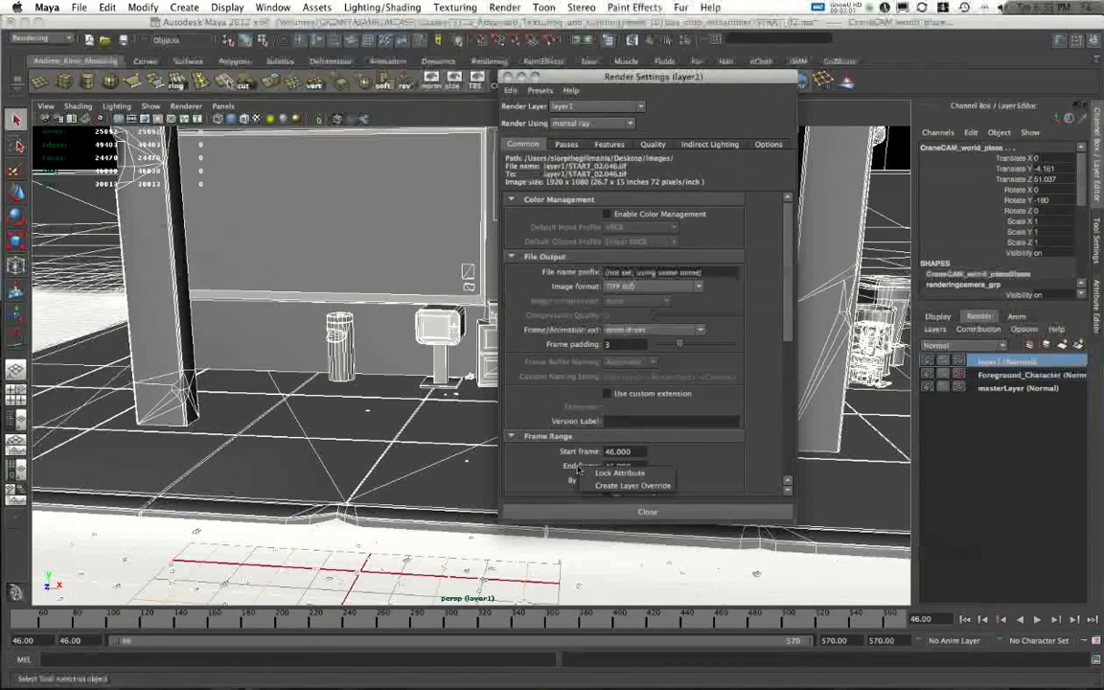
left_click(633, 484)
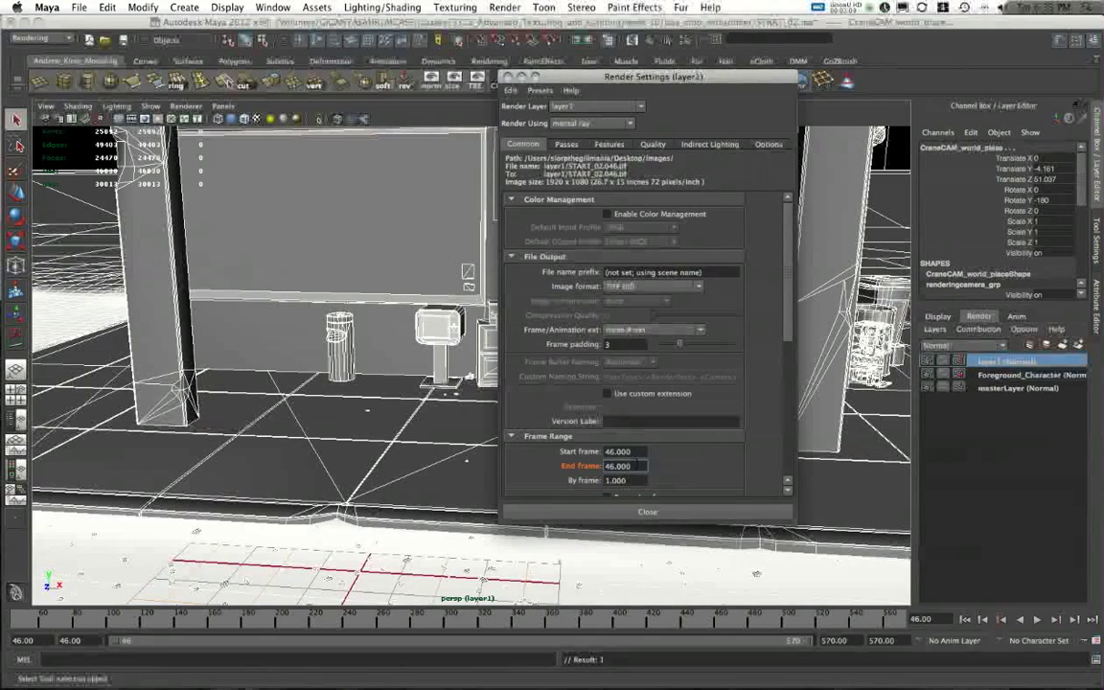
type("570")
key("Return")
Rename the render layer layer1 as character_shadow.
double_click(990, 363)
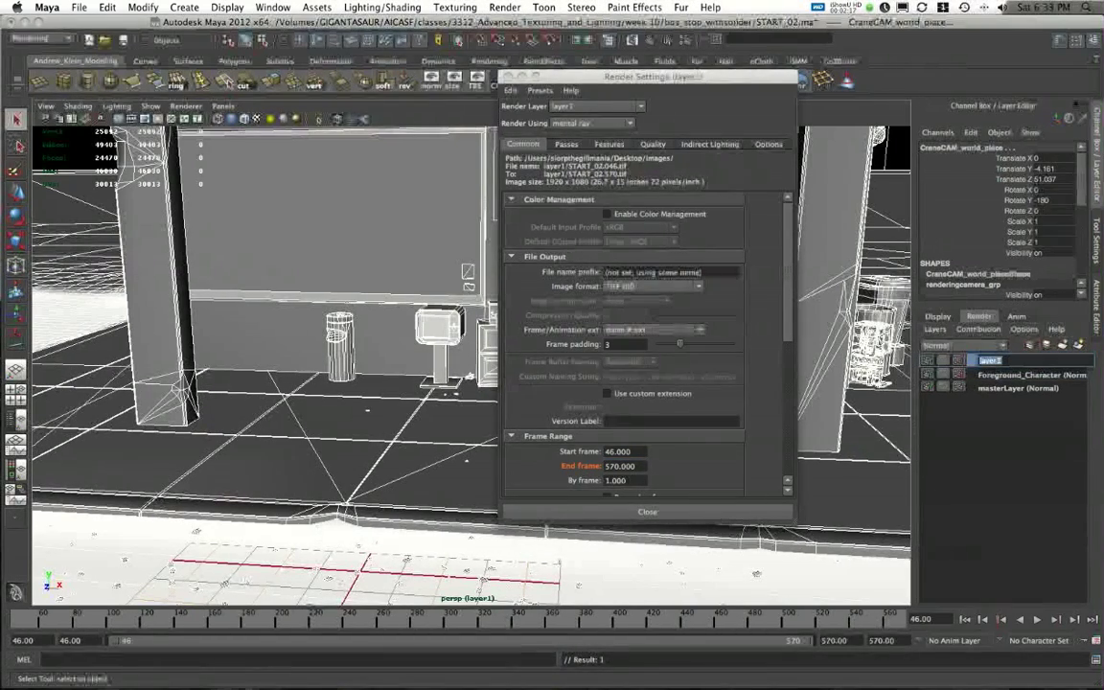
type("charac")
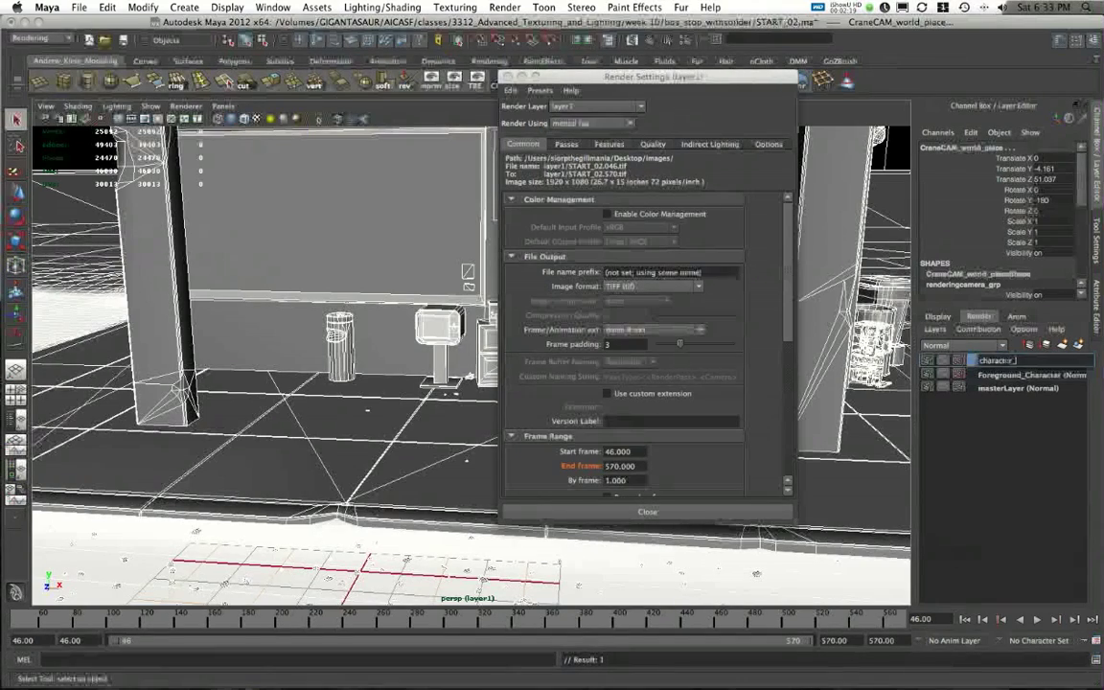
type("ter_shadow")
key("Return")
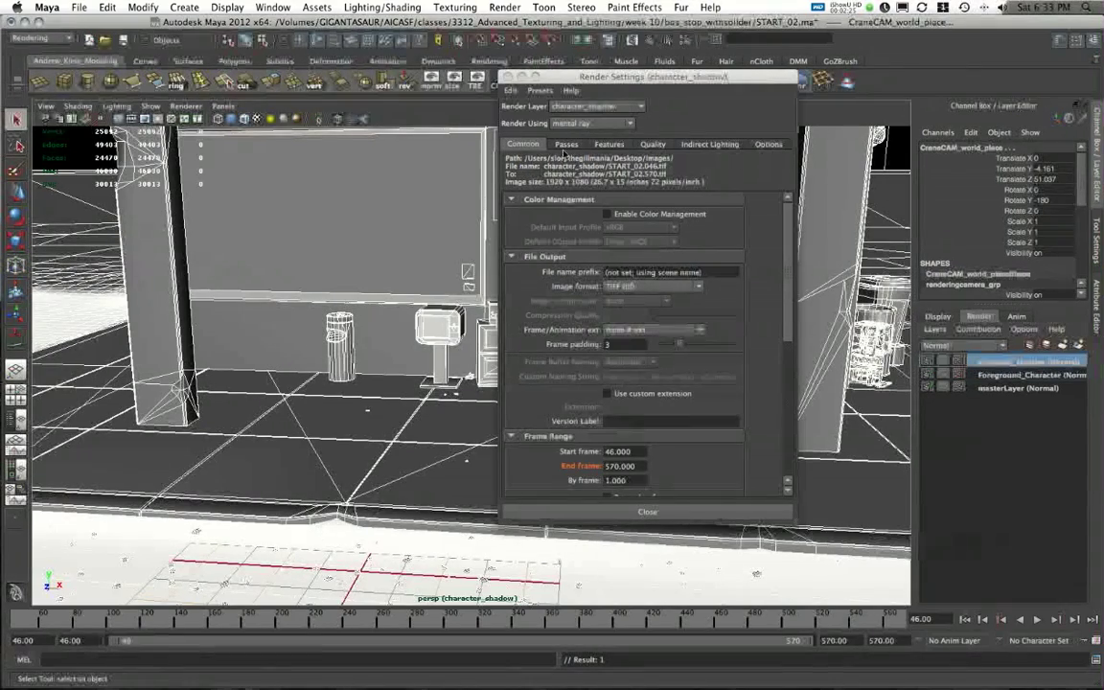
Create a layer override on Final Gathering for character_shadow, turn Final Gathering off and close the Render Settings.
left_click(566, 145)
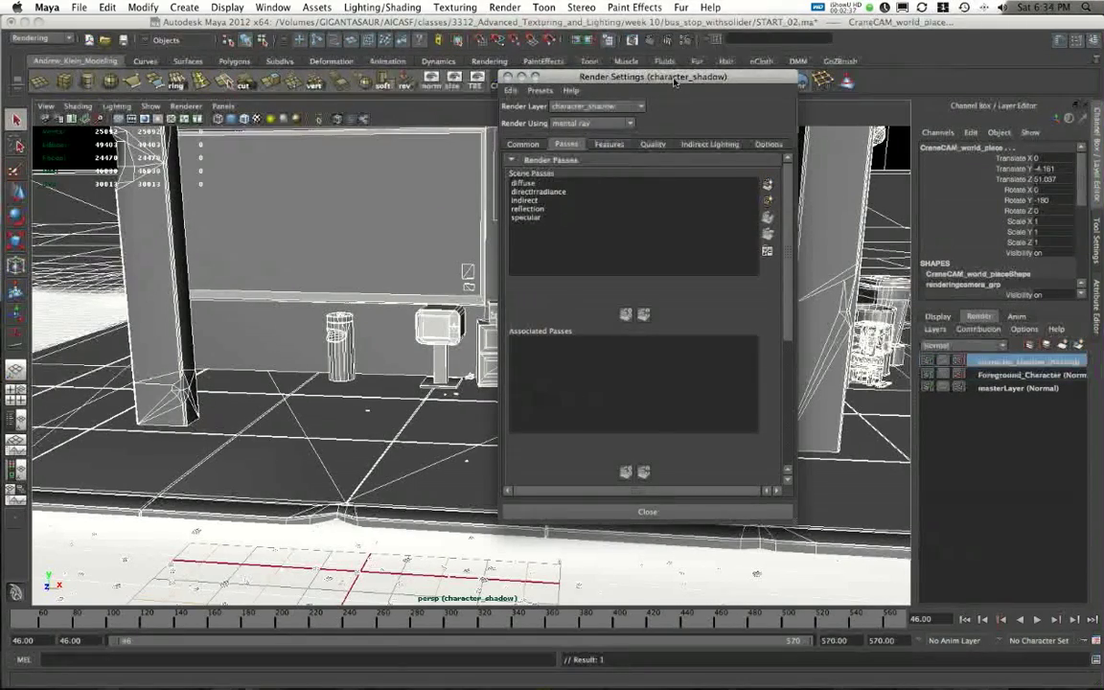
left_click_drag(673, 81, 650, 78)
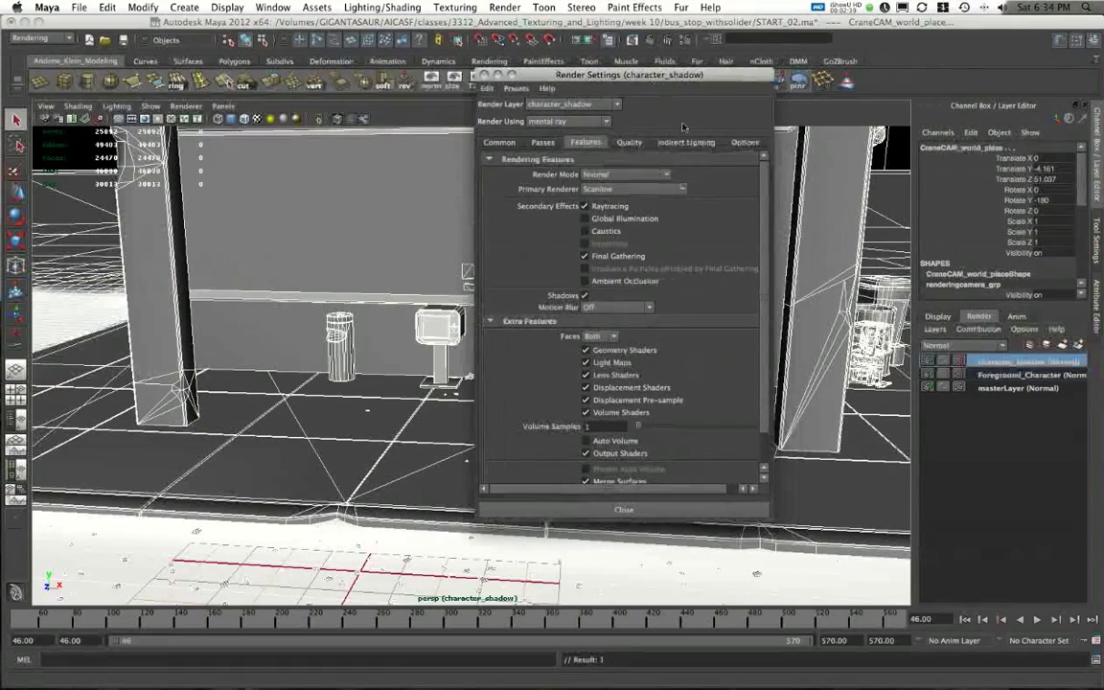
right_click(607, 260)
left_click(660, 277)
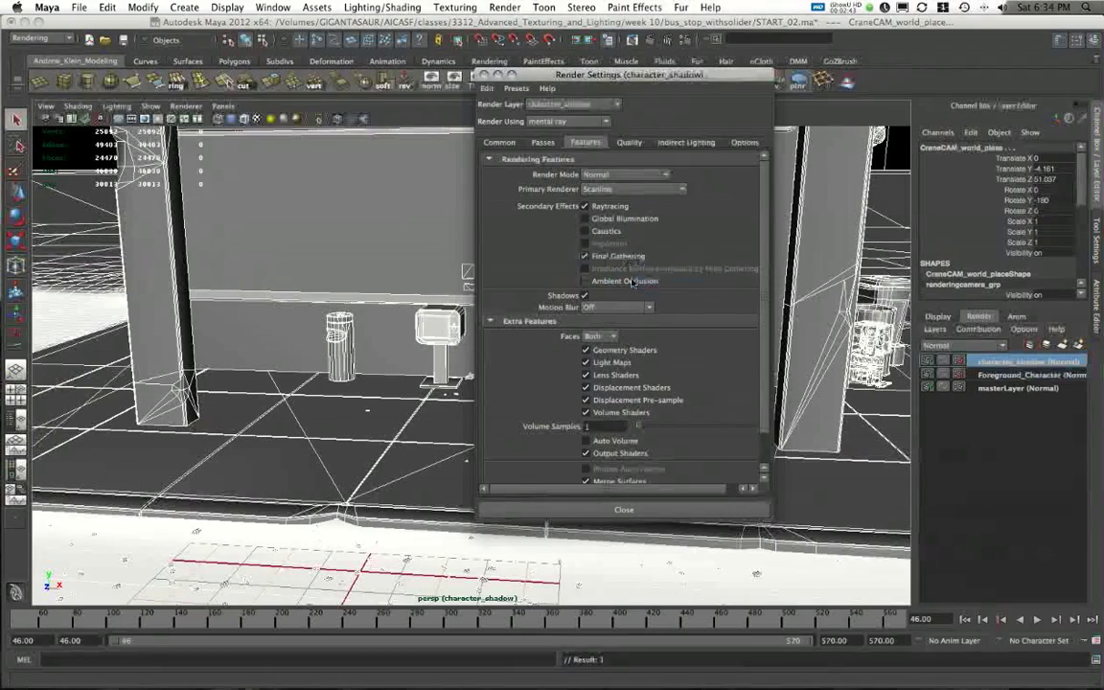
left_click(584, 257)
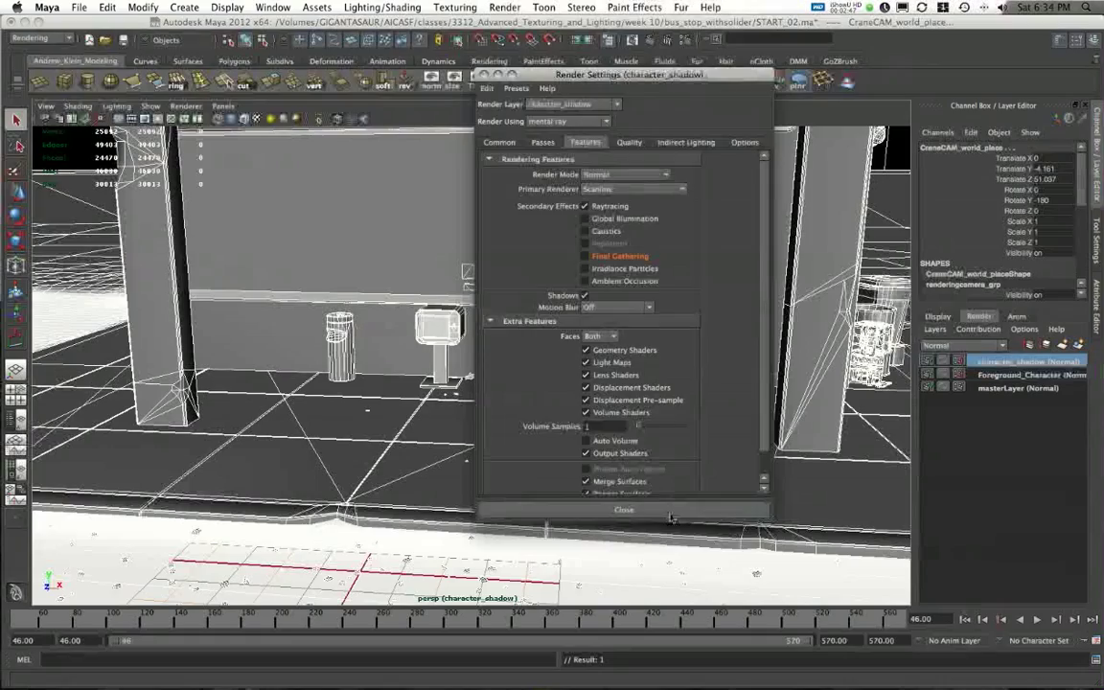
left_click(621, 509)
Select the final_character_ayrshire_walkingRNgroup node in the Hypergraph hierarchy and move the Hypergraph window out of the way.
scroll(523, 326, "up", 3)
left_click_drag(524, 329, 605, 327, "alt")
left_click_drag(1, 103, 443, 94)
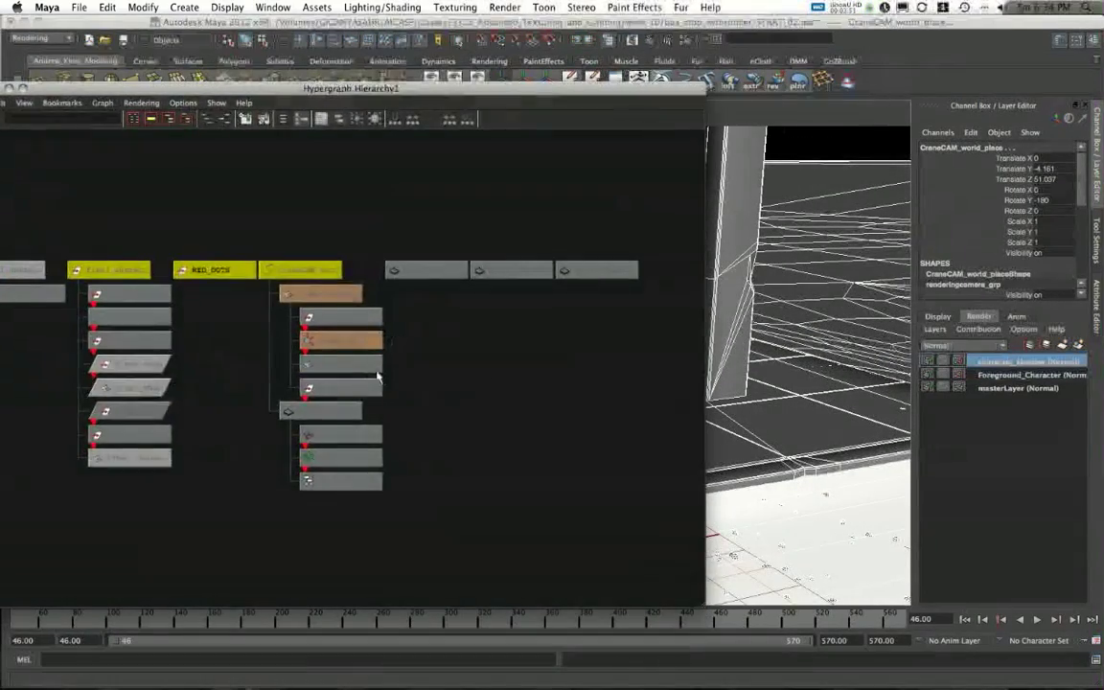
middle_click_drag(378, 375, 543, 377, "alt")
scroll(375, 414, "up", 5)
middle_click_drag(375, 414, 527, 421, "alt")
scroll(407, 449, "down", 1)
right_click_drag(406, 449, 372, 430, "alt")
middle_click_drag(372, 429, 415, 410, "alt")
middle_click_drag(626, 355, 86, 411, "alt")
left_click(435, 382)
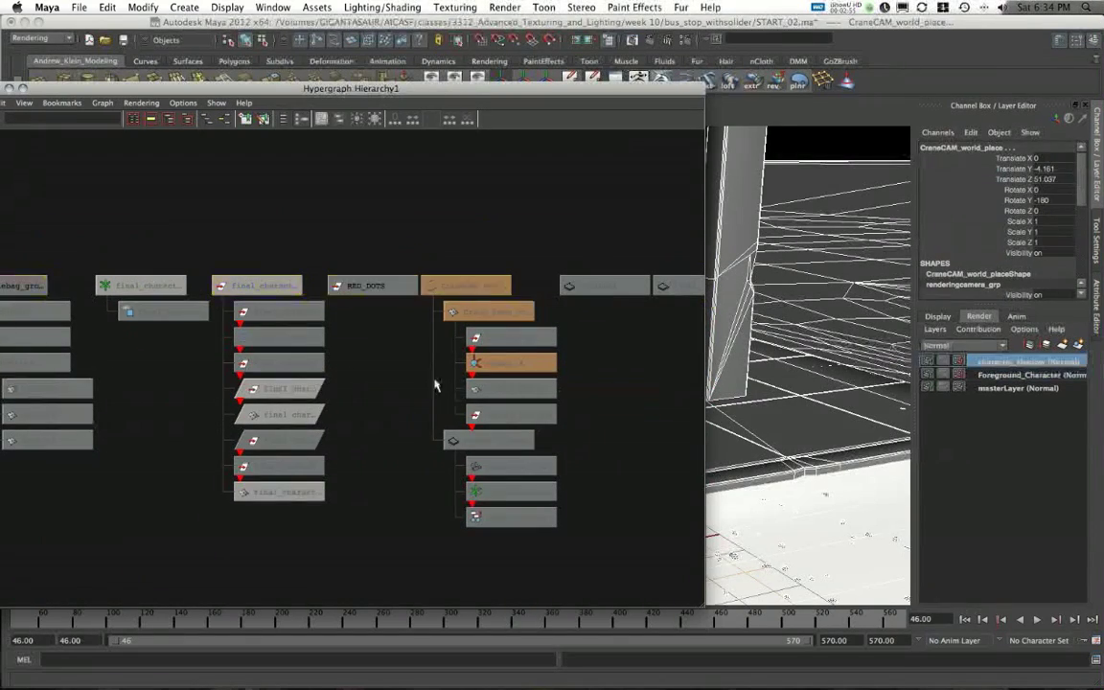
left_click(257, 286)
left_click_drag(518, 90, 0, 63)
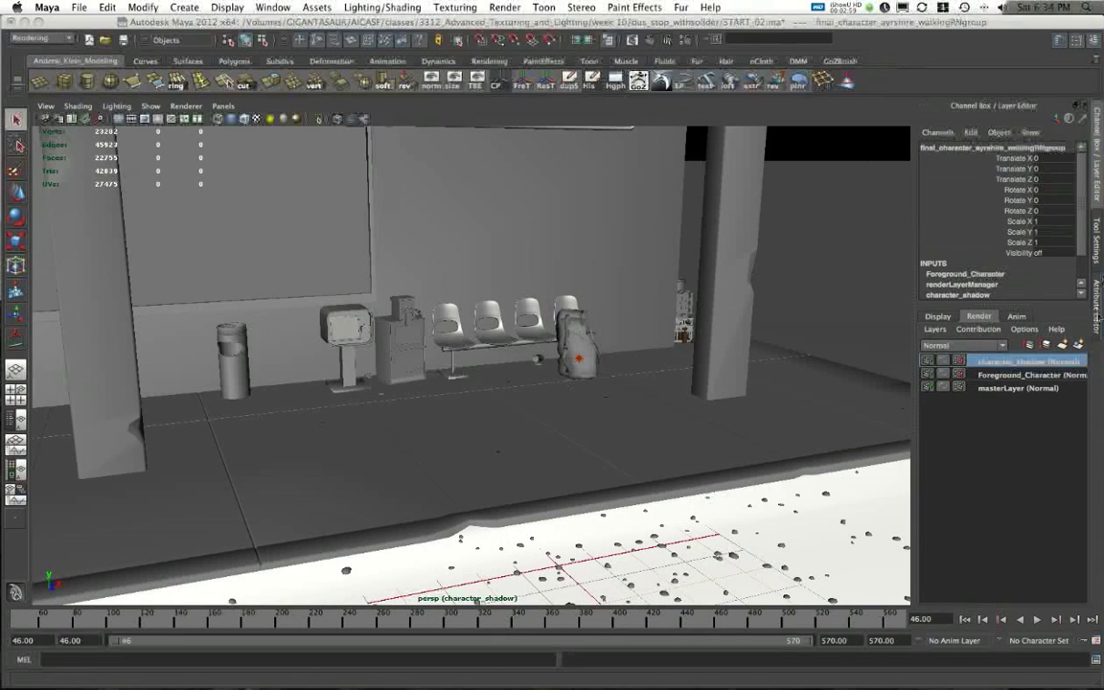
Create a layer override on the character group's Visibility in the character_shadow layer and turn the visibility on.
key("ctrl+a")
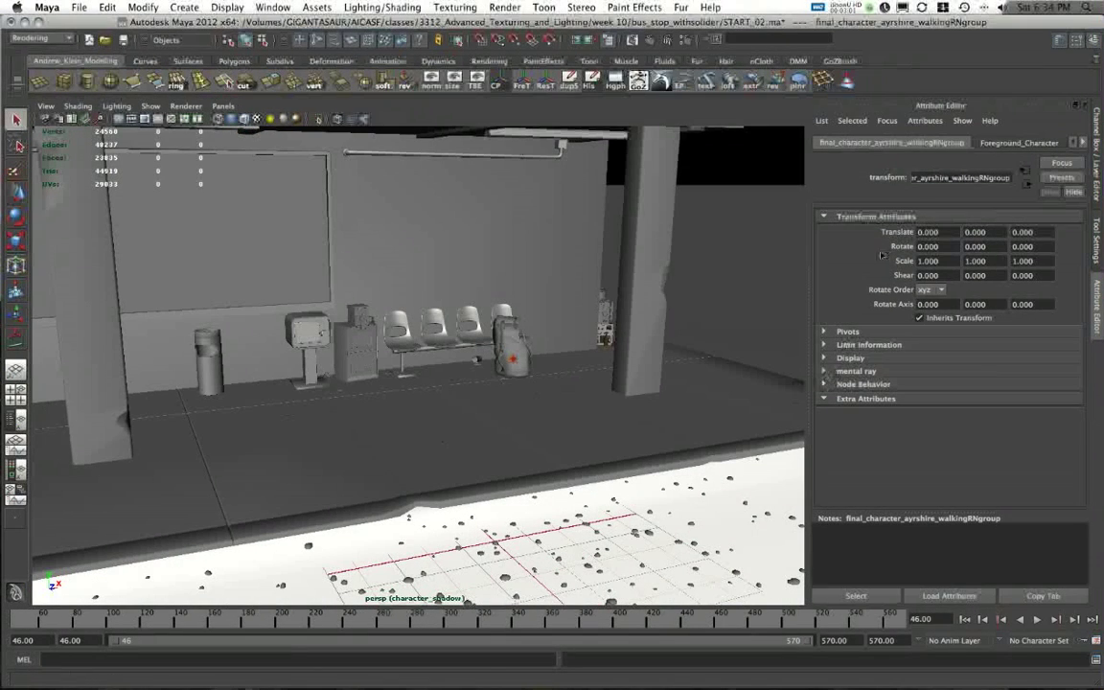
left_click(824, 360)
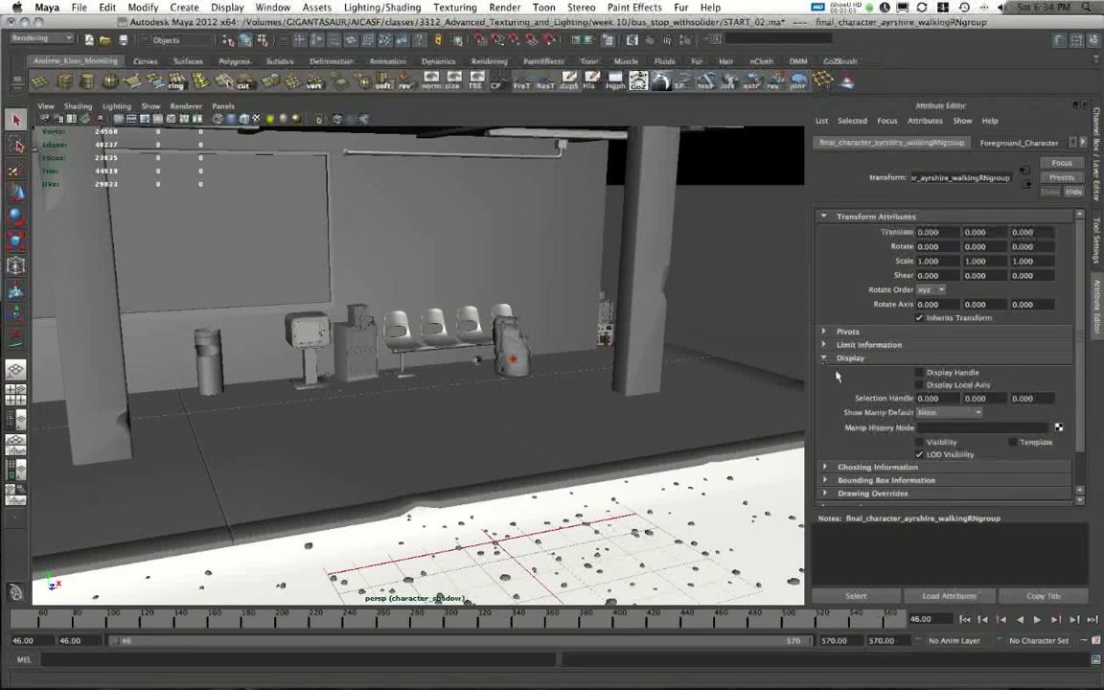
right_click(947, 444)
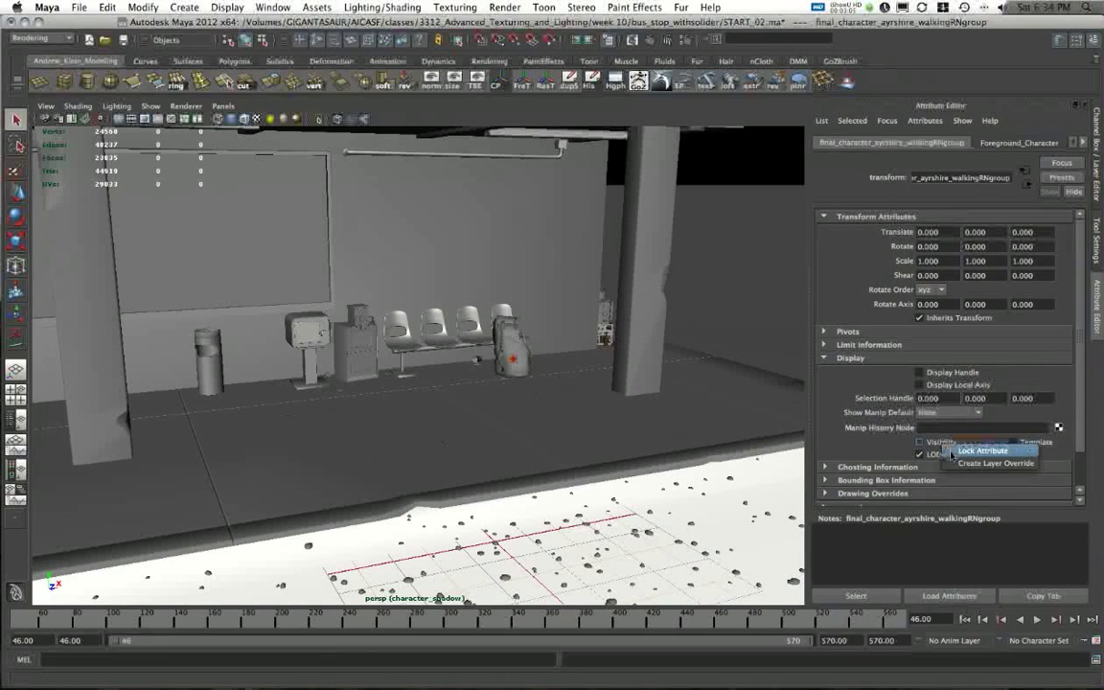
left_click(955, 464)
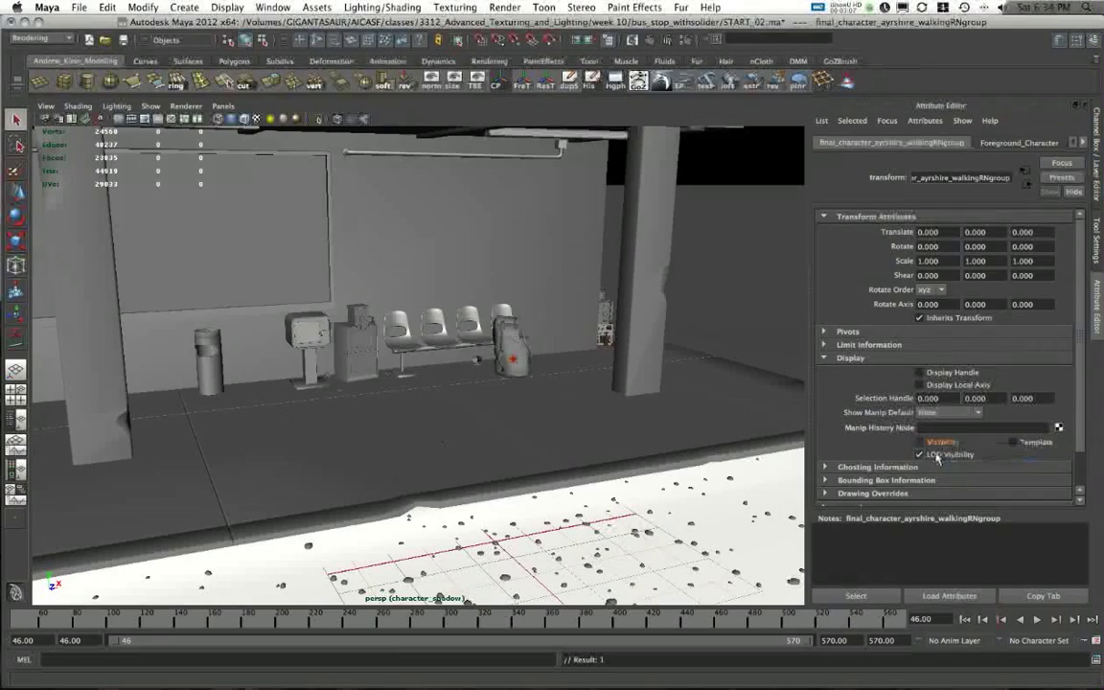
left_click(919, 443)
left_click_drag(541, 281, 423, 272, "alt")
left_click(1098, 180)
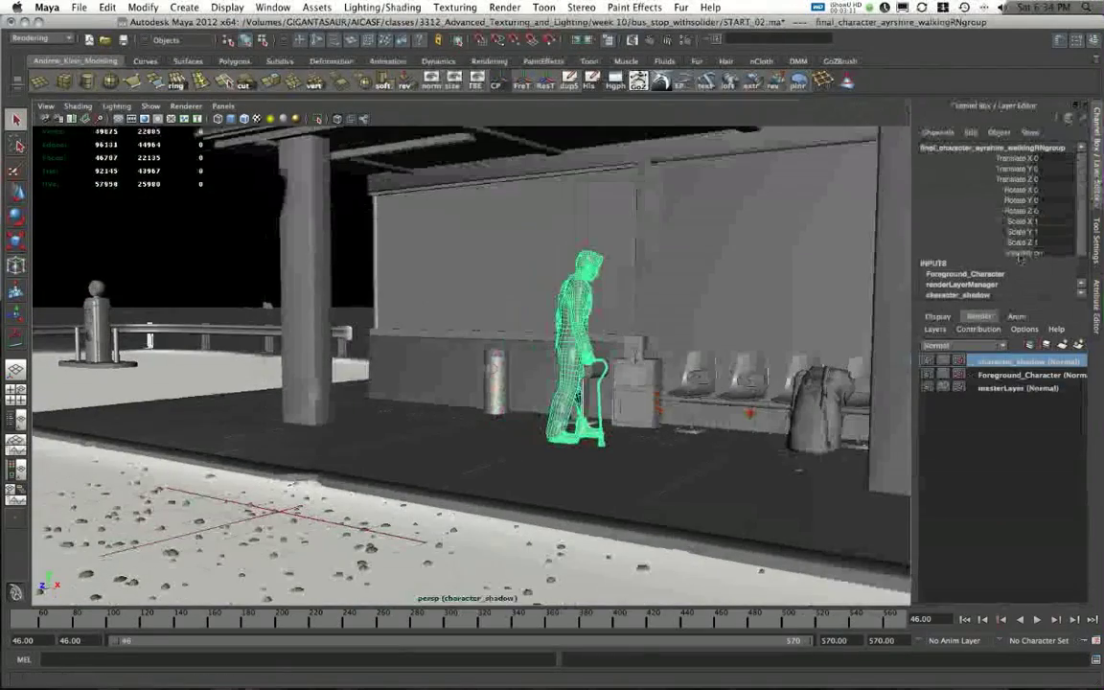
Inspect the walking character inside the bus stop shelter from several angles.
left_click_drag(611, 403, 706, 414, "alt")
middle_click_drag(526, 414, 535, 461, "alt")
scroll(535, 462, "down", 4)
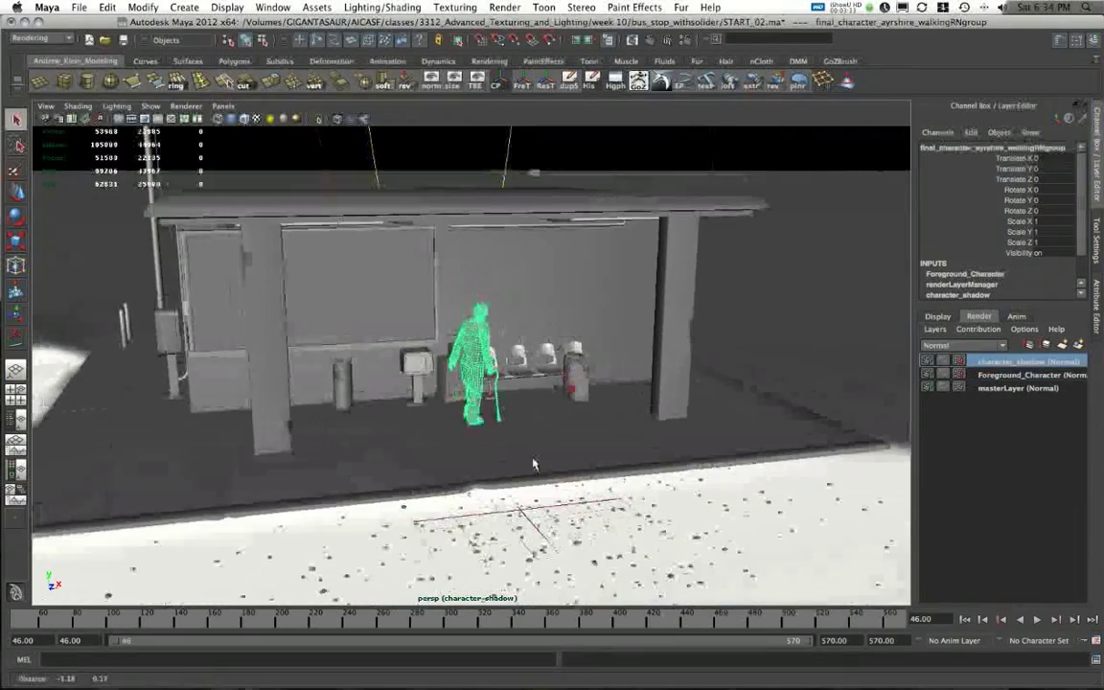
left_click_drag(535, 463, 527, 475, "alt")
left_click_drag(458, 381, 599, 414, "alt")
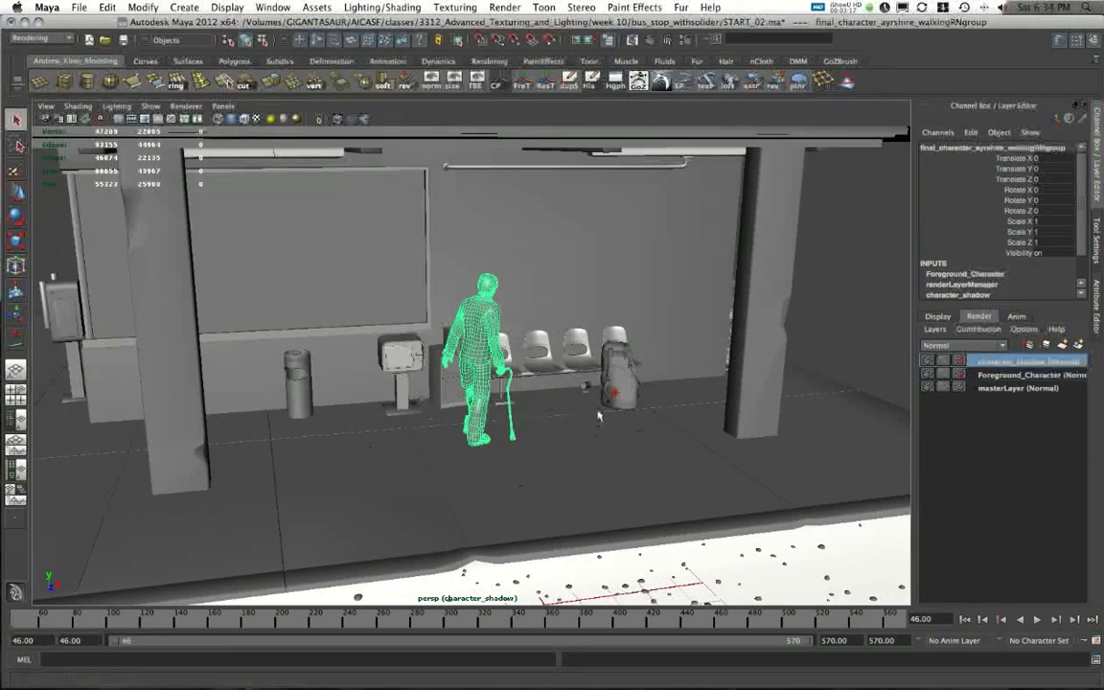
right_click_drag(599, 414, 535, 406, "alt")
left_click_drag(535, 406, 525, 418, "alt")
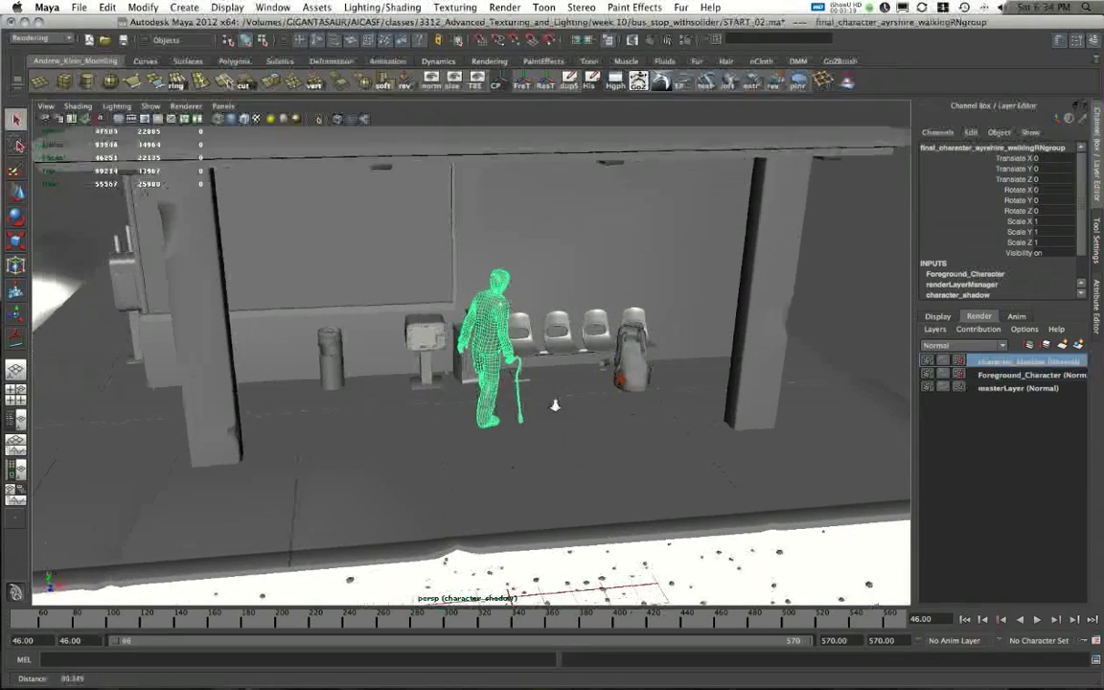
right_click_drag(554, 405, 672, 311, "alt")
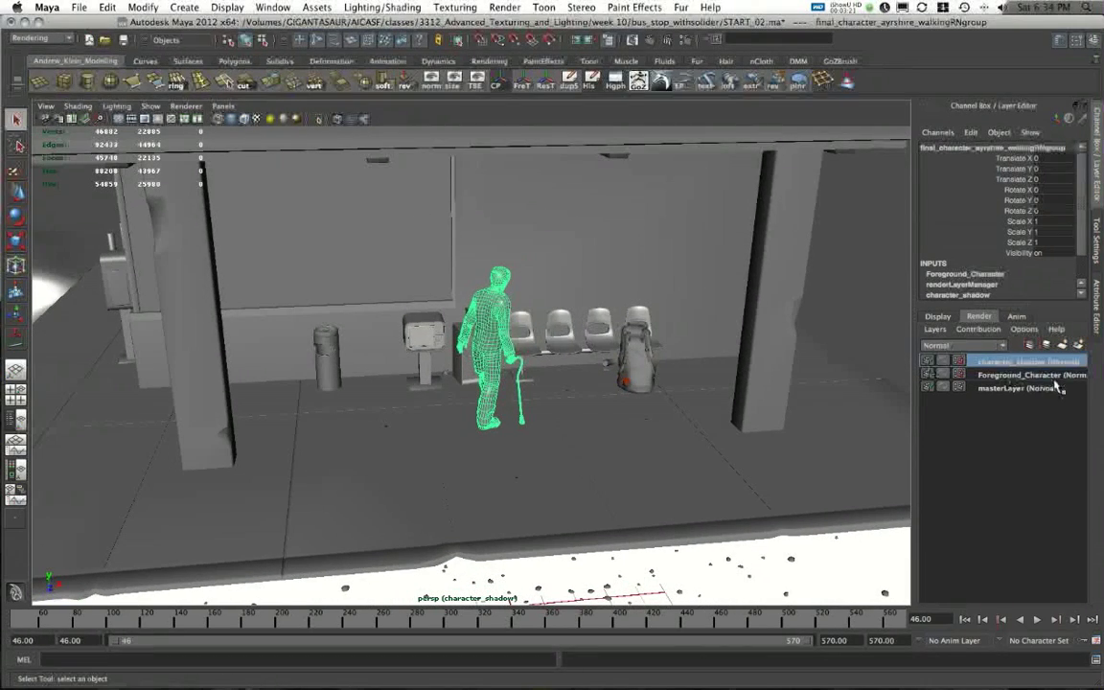
Copy the character_shadow render layer and rename the copy character_reflections.
right_click(1004, 363)
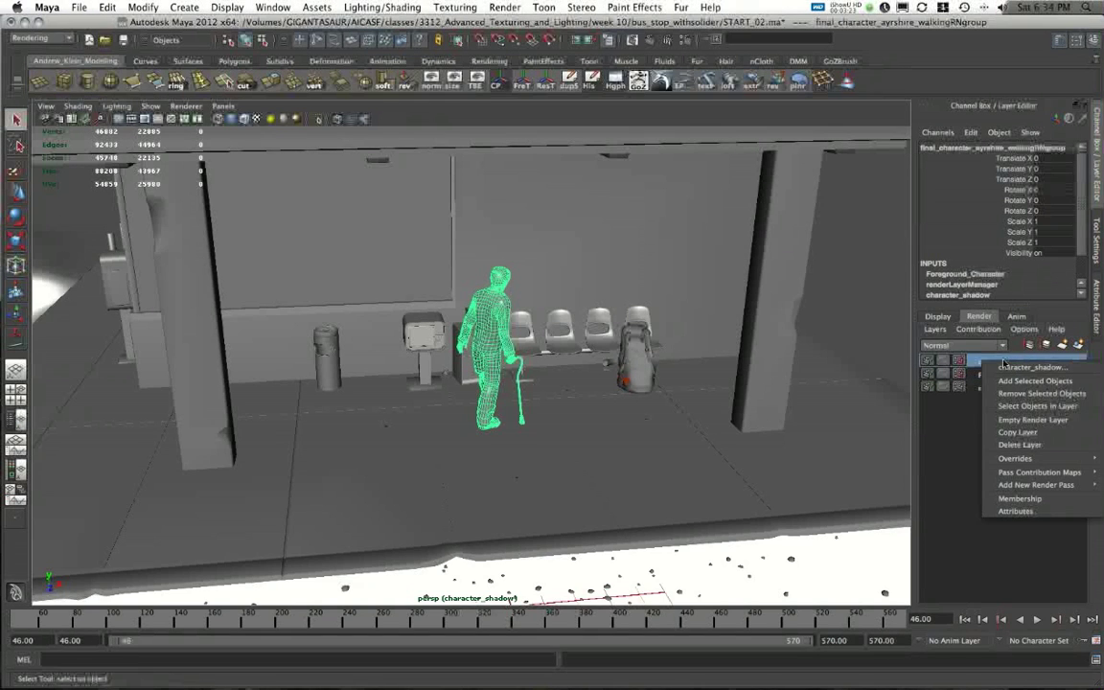
left_click(1028, 434)
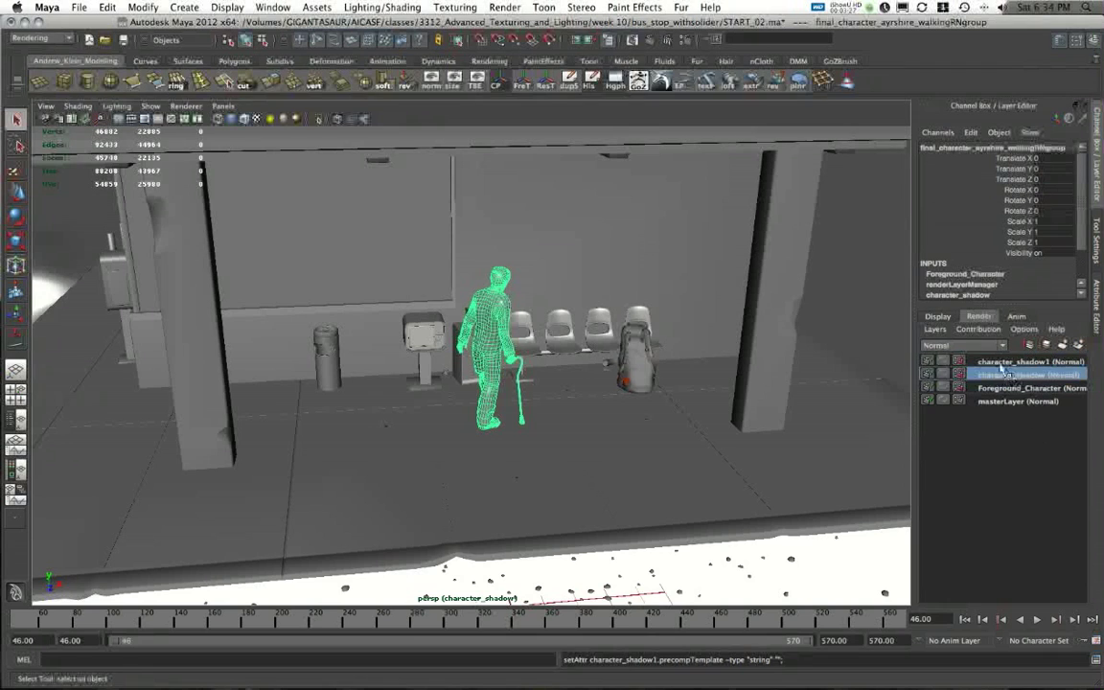
left_click(992, 362)
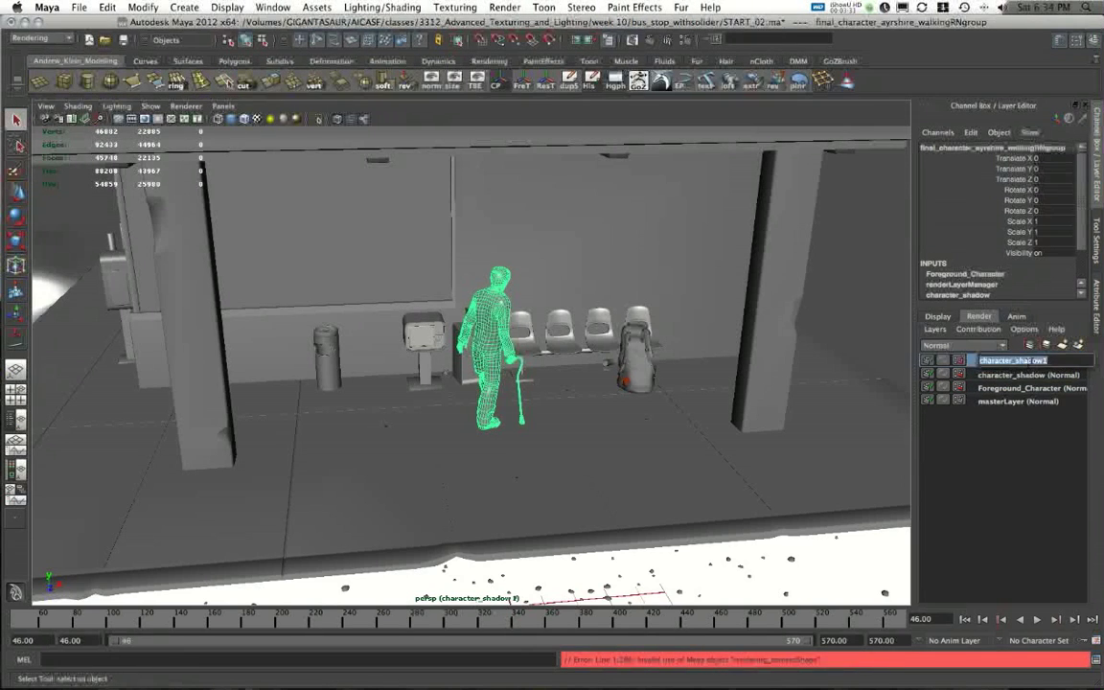
double_click(1030, 362)
left_click_drag(1018, 361, 1015, 361)
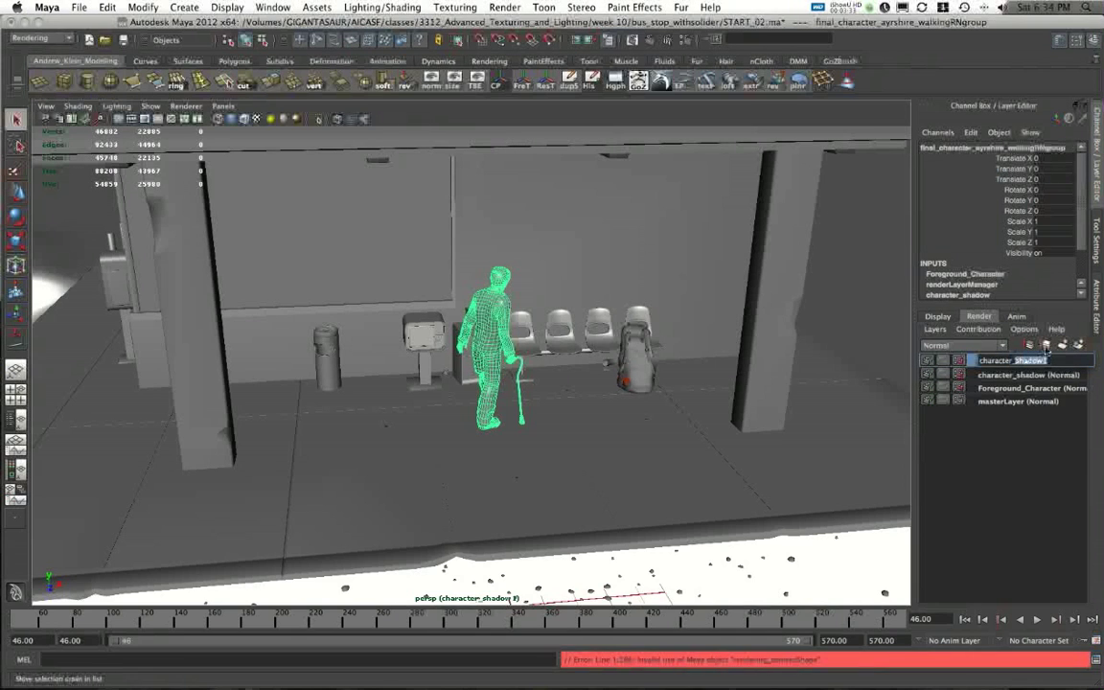
type("reflection")
key("Return")
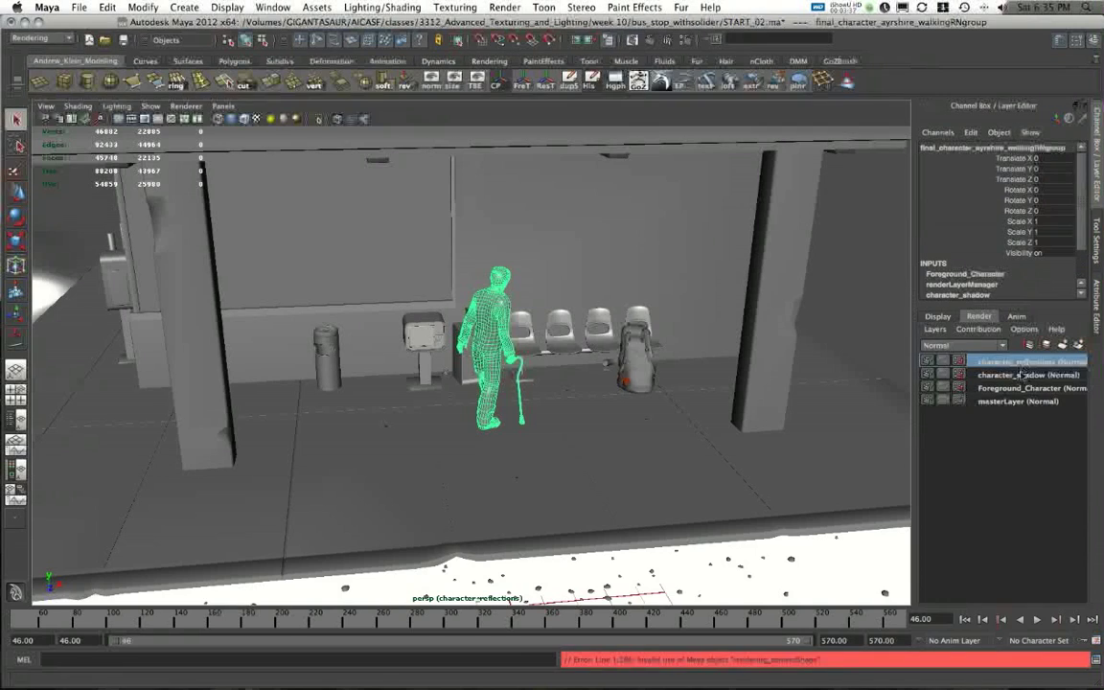
Make masterLayer and Foreground_Character non-renderable, and check character_shadow before returning to the character_reflections layer.
left_click_drag(691, 371, 717, 340, "alt")
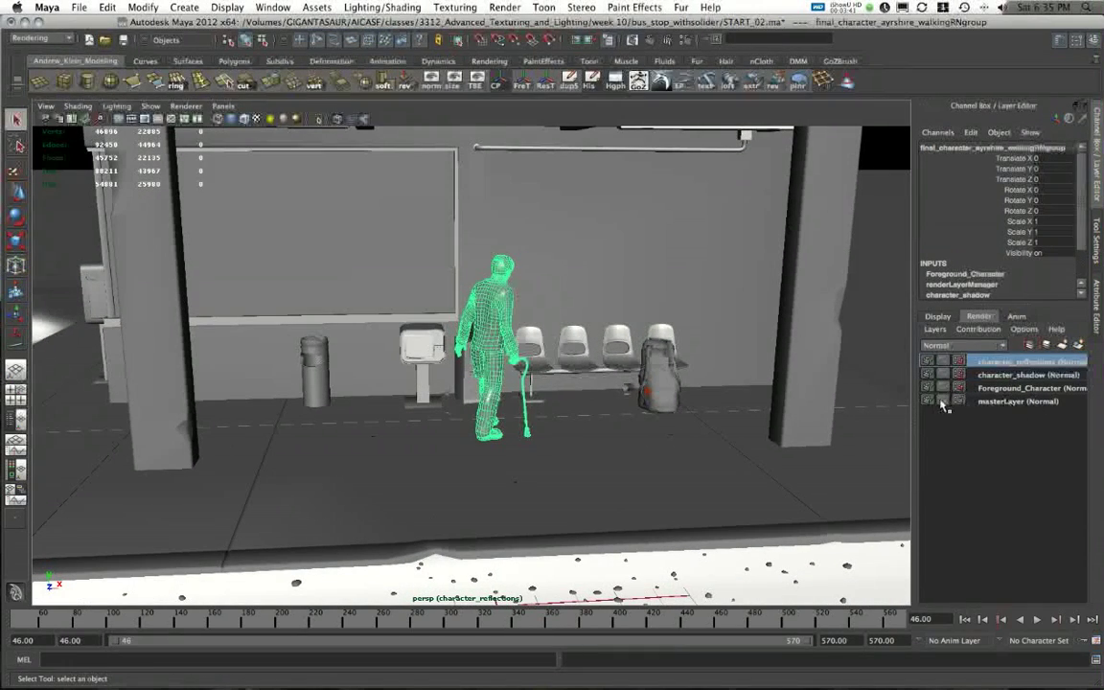
left_click(928, 400)
left_click_drag(751, 347, 814, 364, "alt")
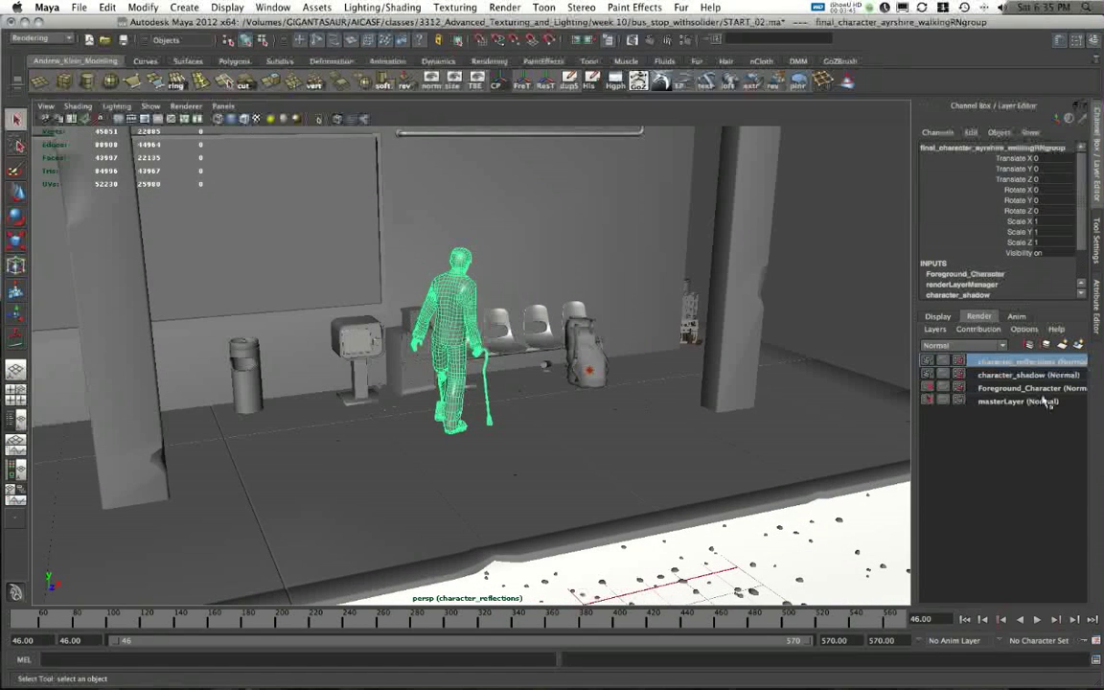
left_click(1020, 378)
left_click(1023, 361)
Save the scene under the new name START_03.ma in the bus_stop_withsolider folder.
left_click(78, 6)
left_click(100, 72)
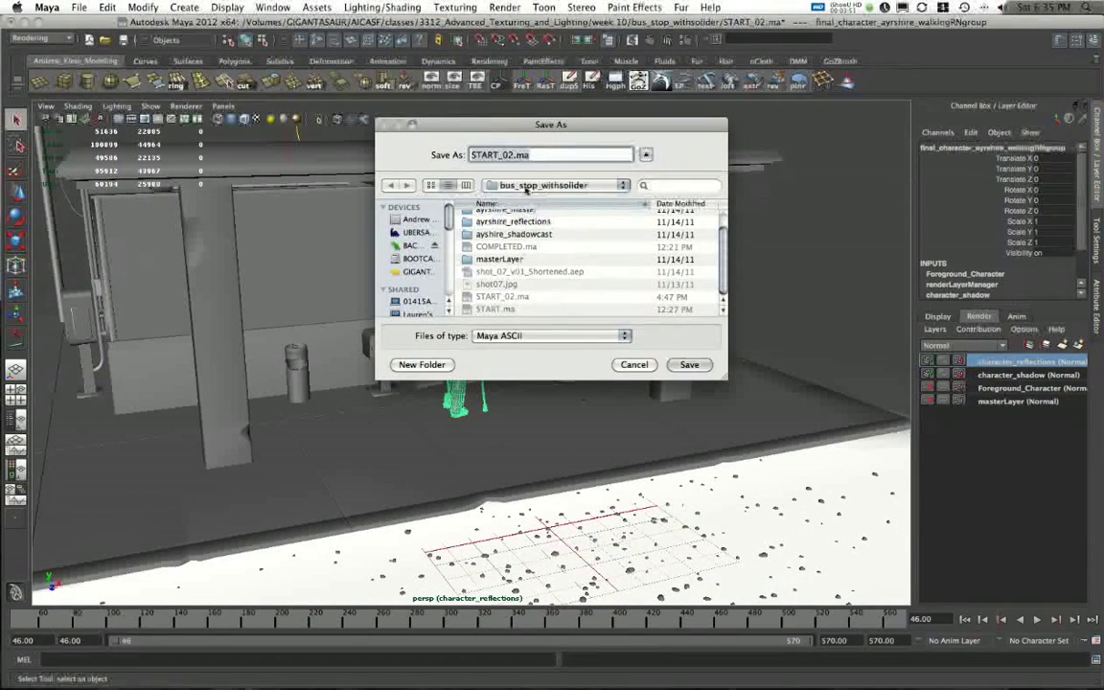
left_click(515, 157)
key("BackSpace")
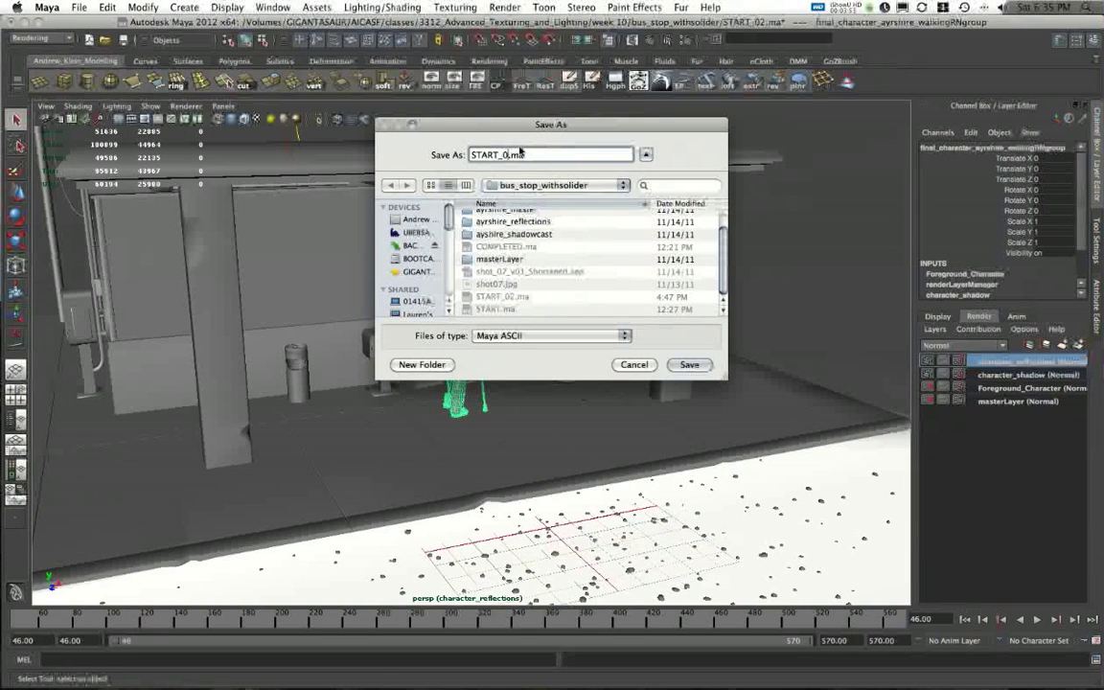
type("3")
left_click(692, 365)
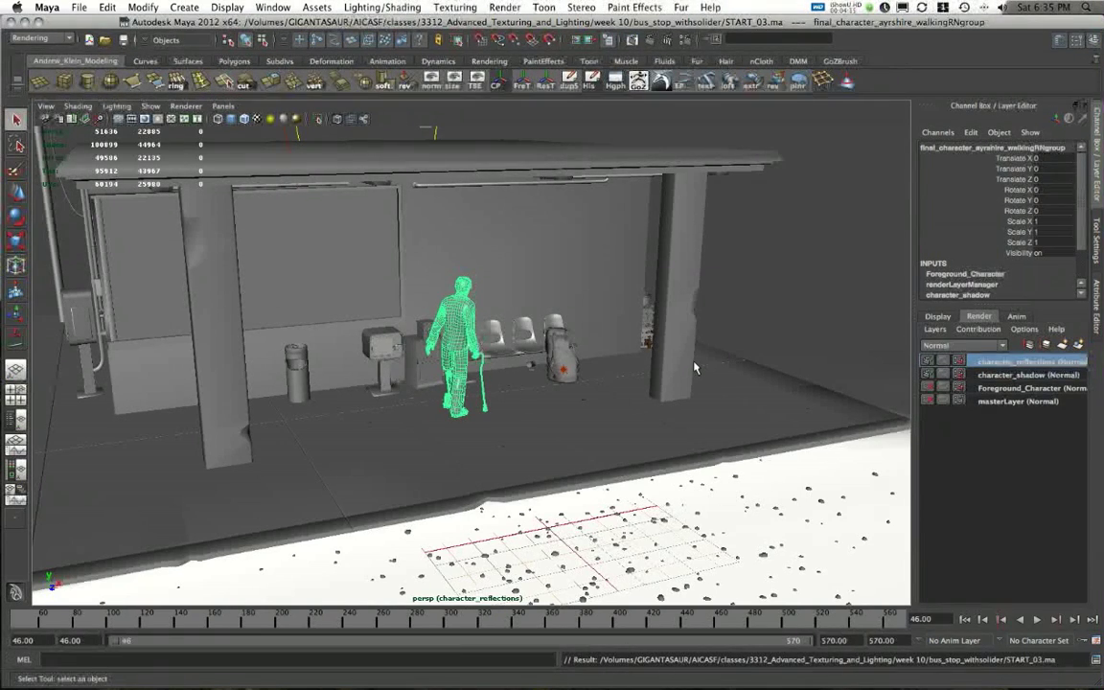
left_click_drag(695, 367, 665, 284, "alt")
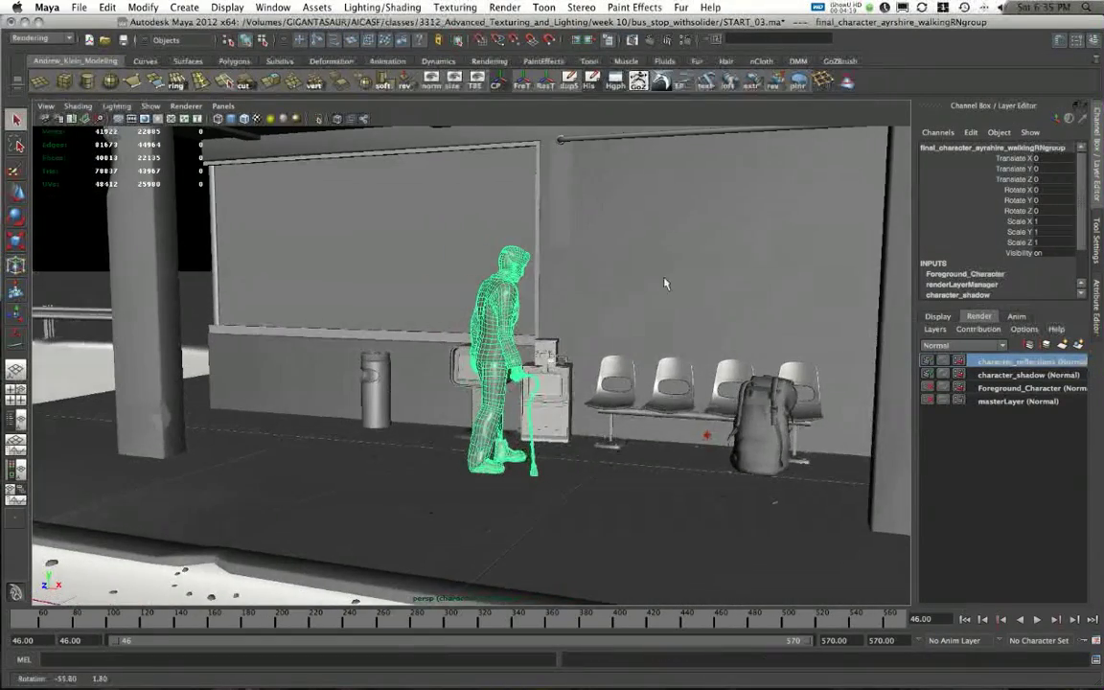